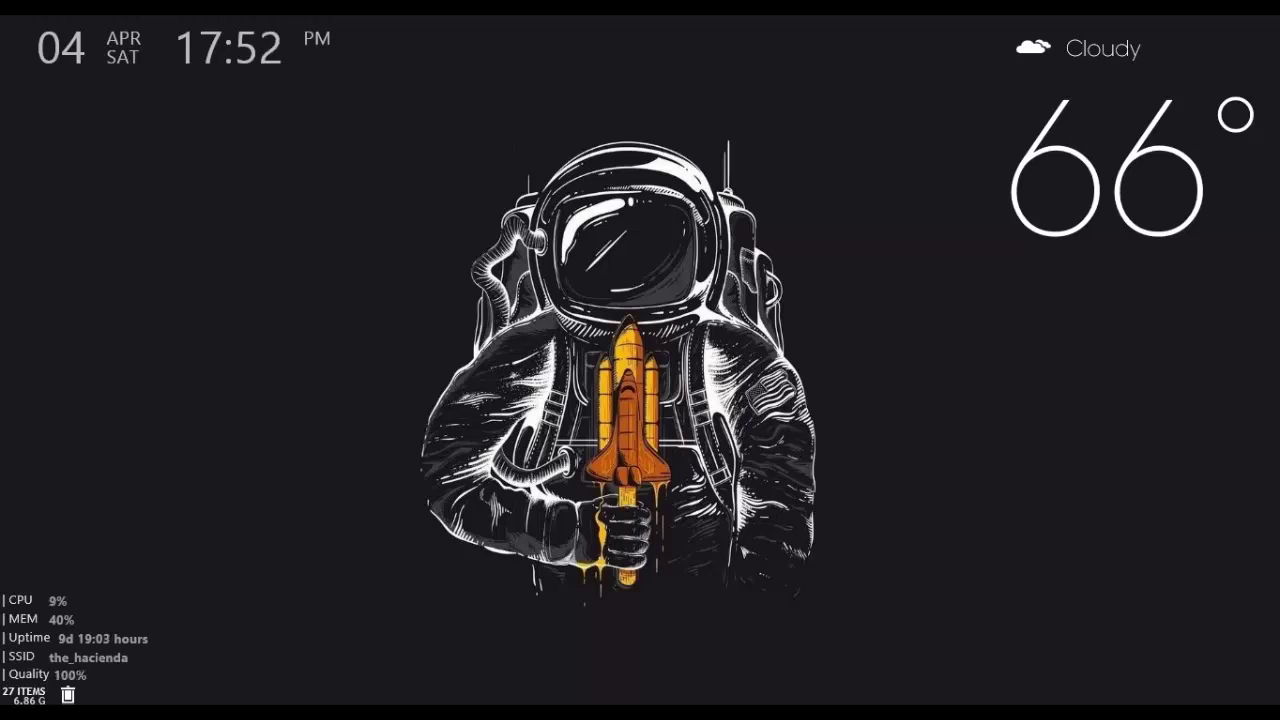
Step: Check the 70 .fxp presets in the Trap Or Die Nexus Expansion folder, then open Windows search
mouse_move(275, 713)
mouse_move(67, 697)
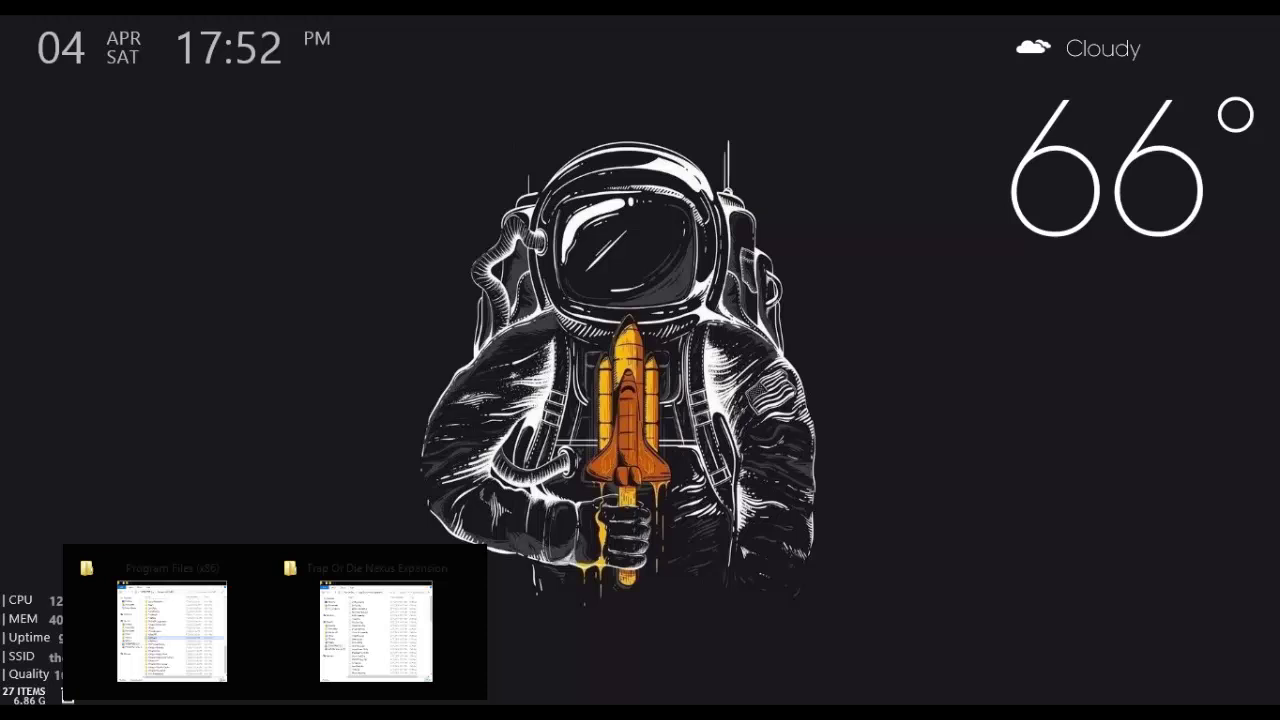
mouse_move(333, 678)
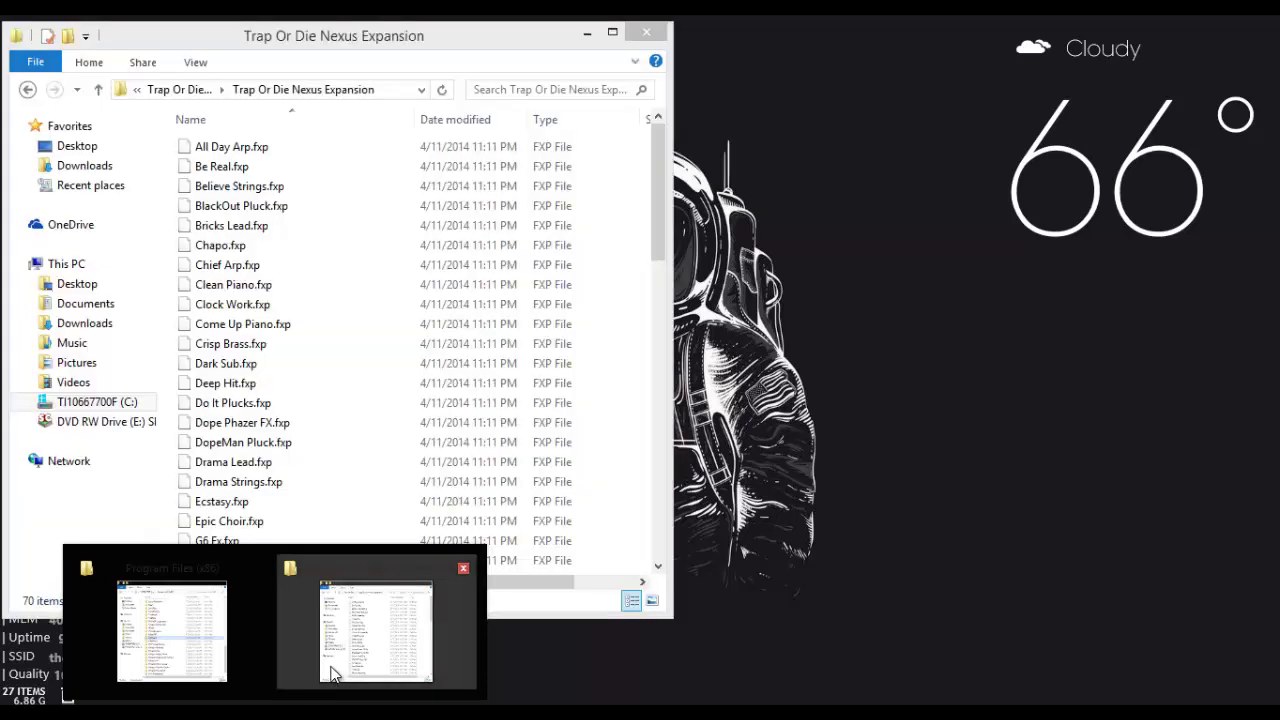
left_click(333, 675)
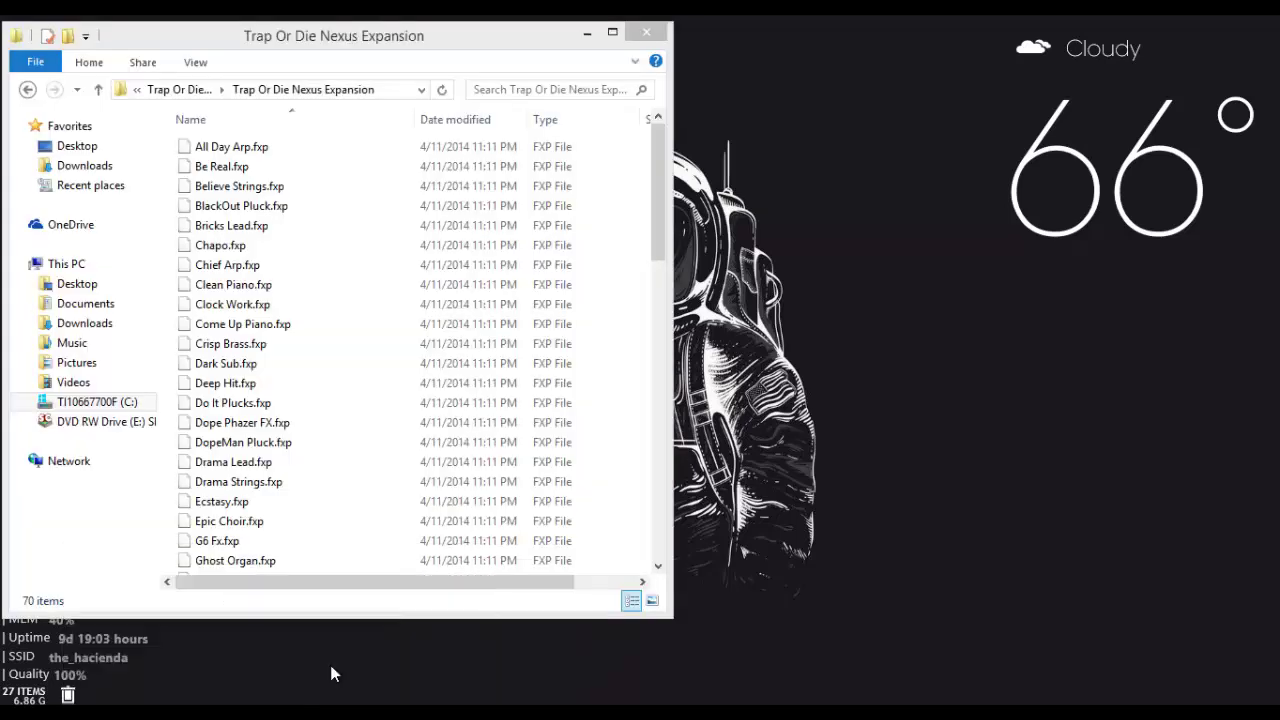
left_click(175, 90)
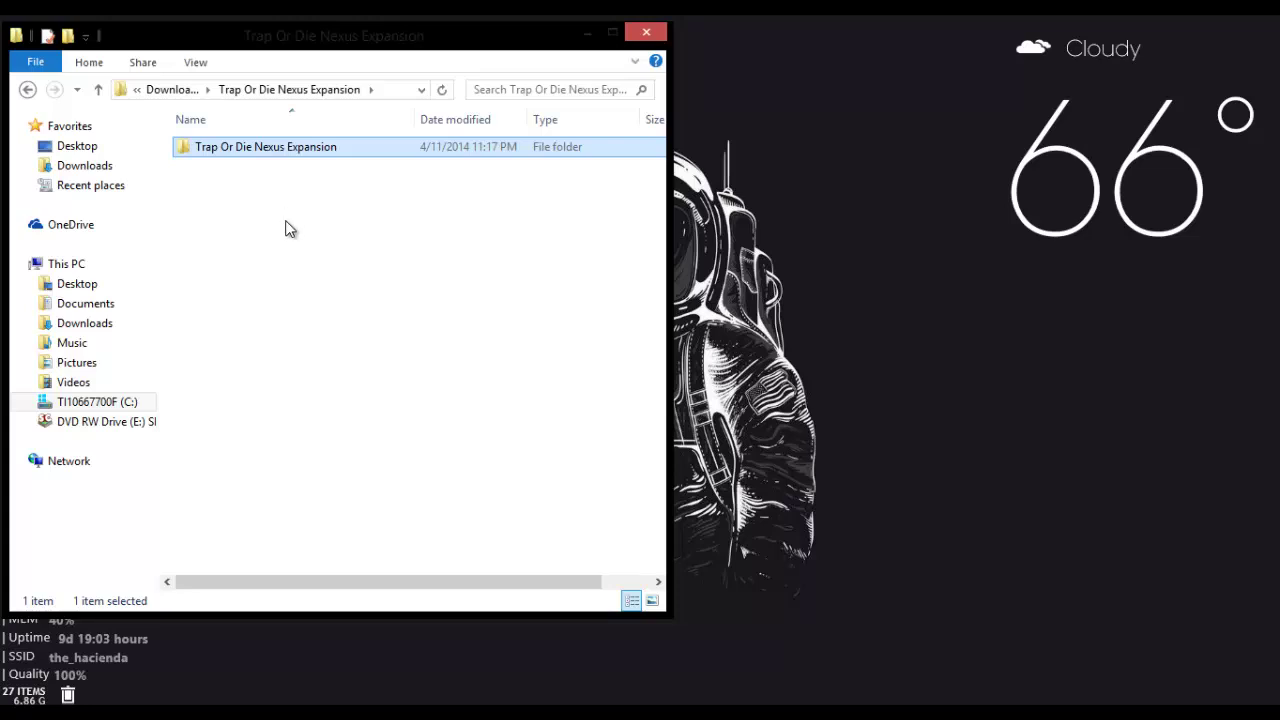
double_click(292, 150)
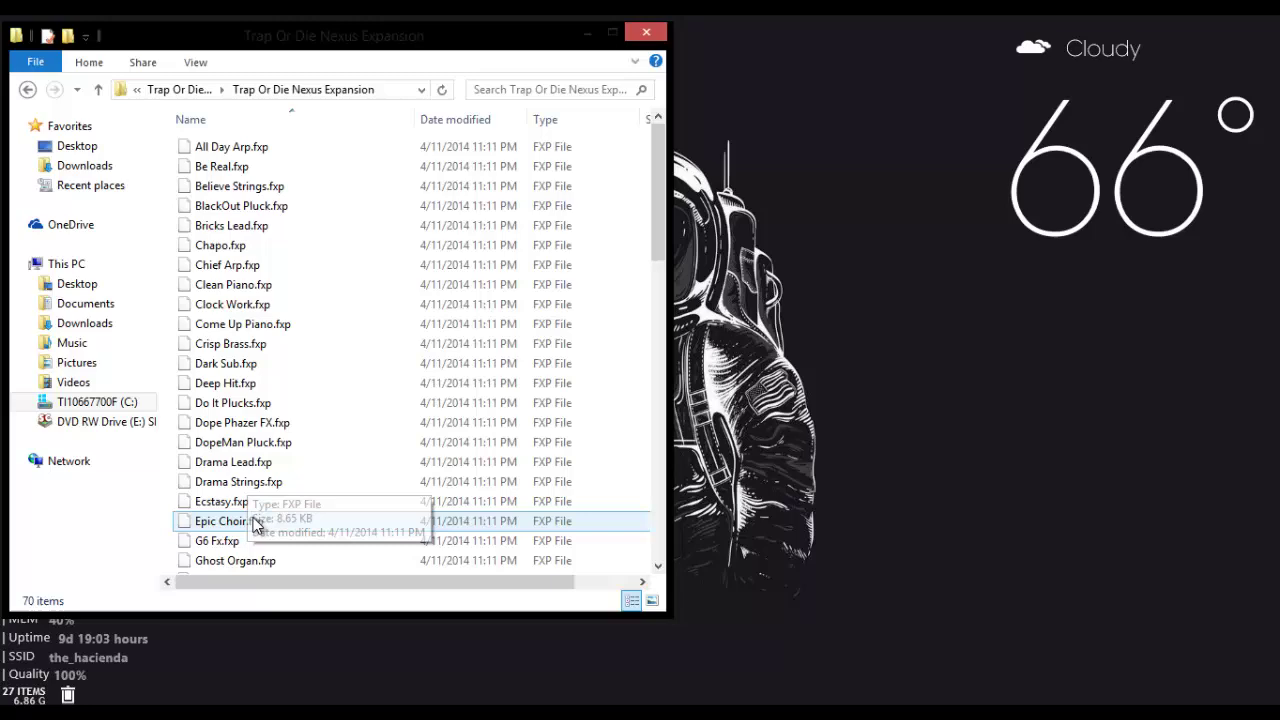
scroll(257, 523, "down", 5)
mouse_move(1275, 5)
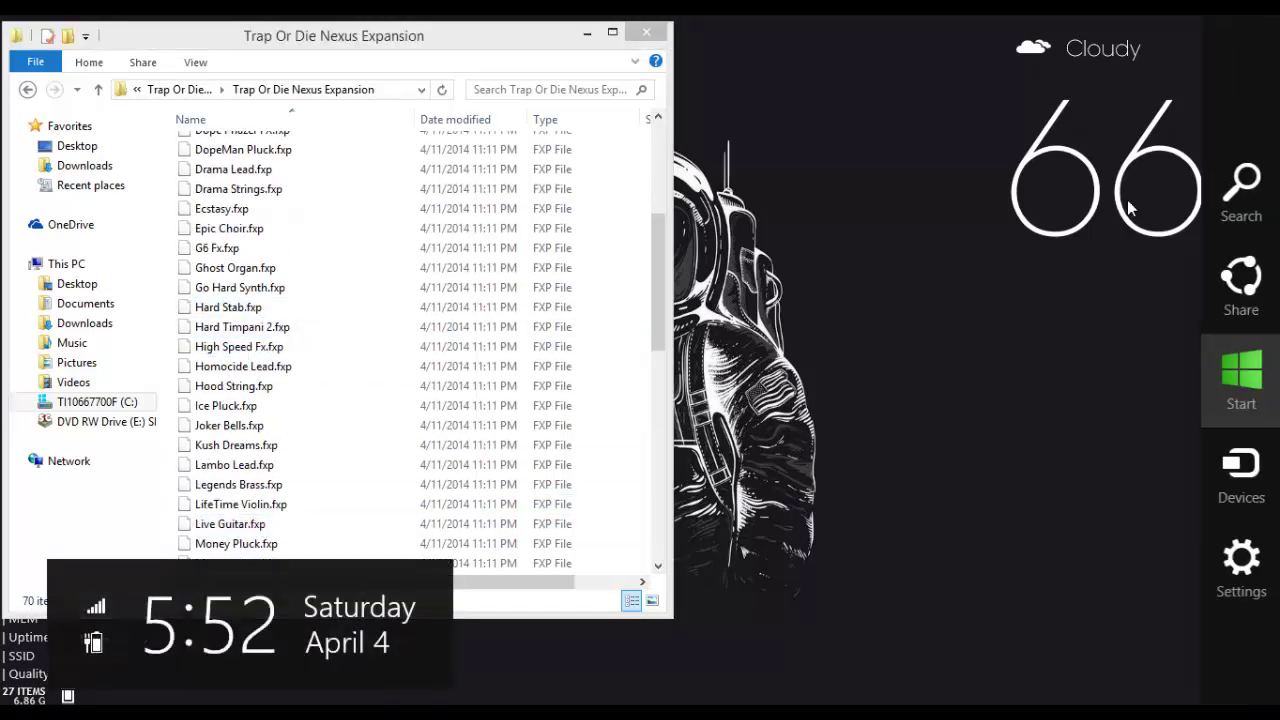
left_click(1240, 182)
Step: Launch FL Studio 11 from search and add a Nexus channel via Channels > Add one
type("fl studio 11")
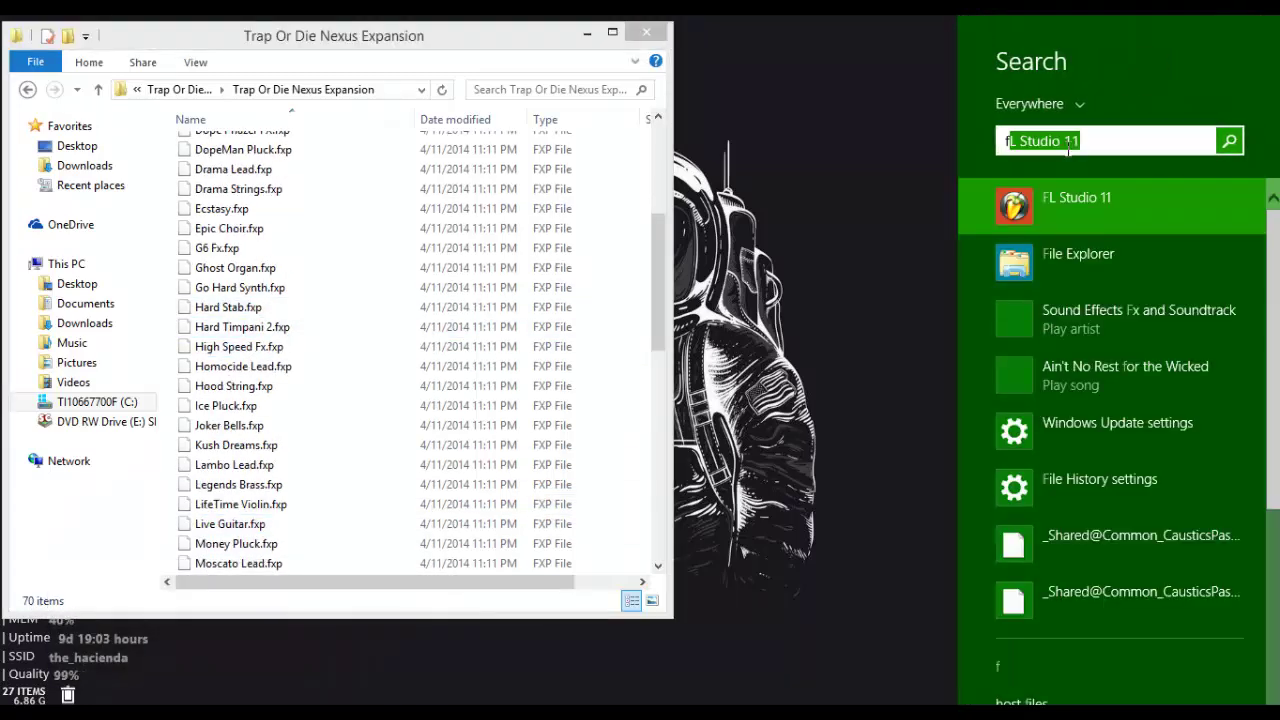
left_click(1100, 194)
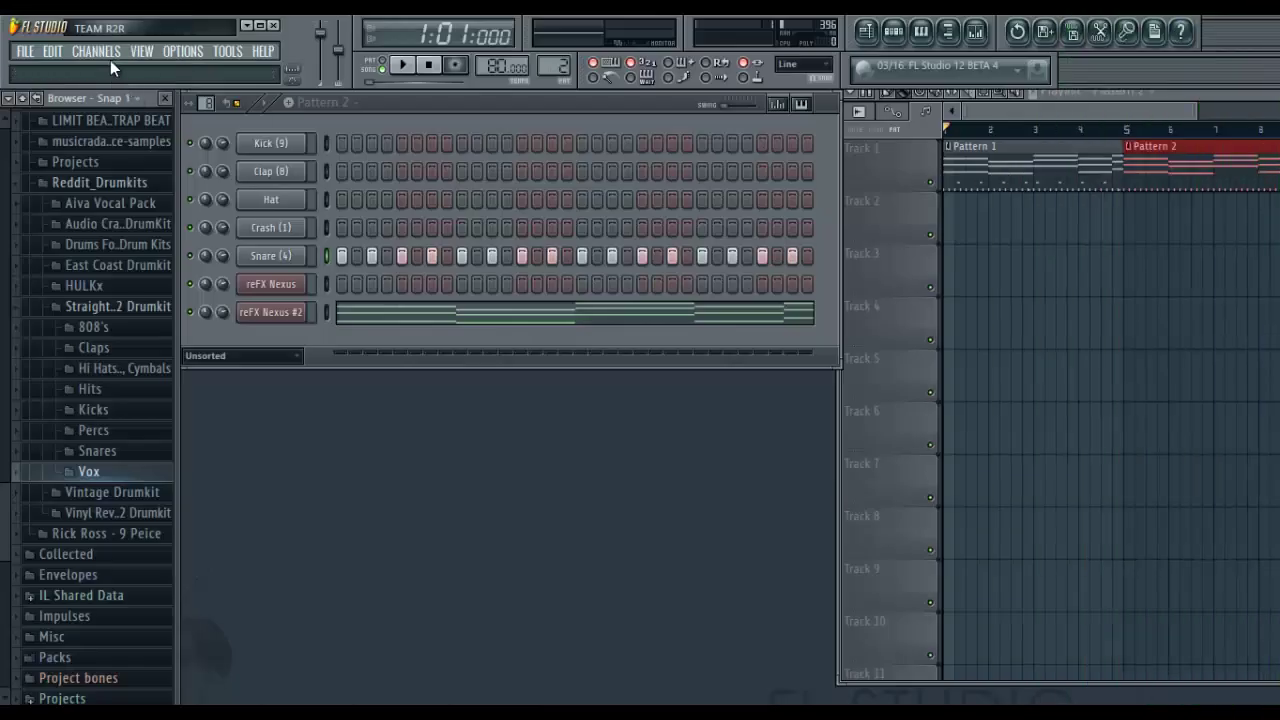
left_click(168, 51)
mouse_move(102, 54)
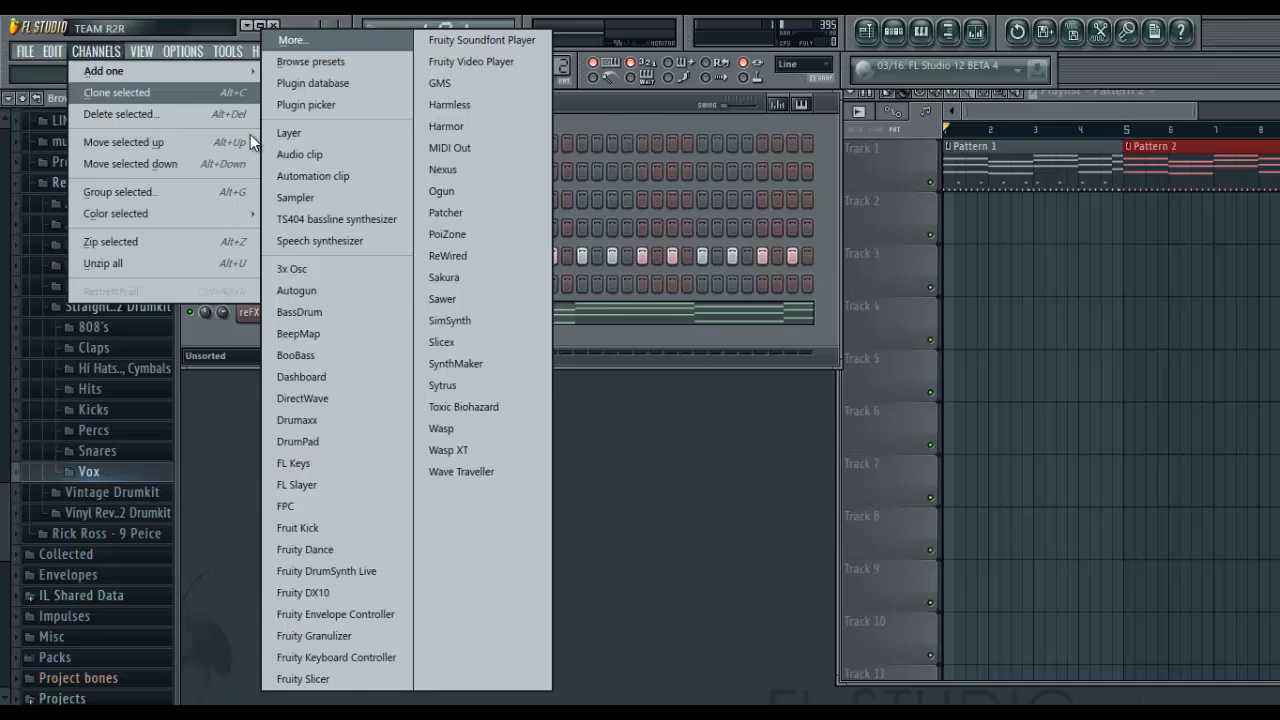
left_click(450, 169)
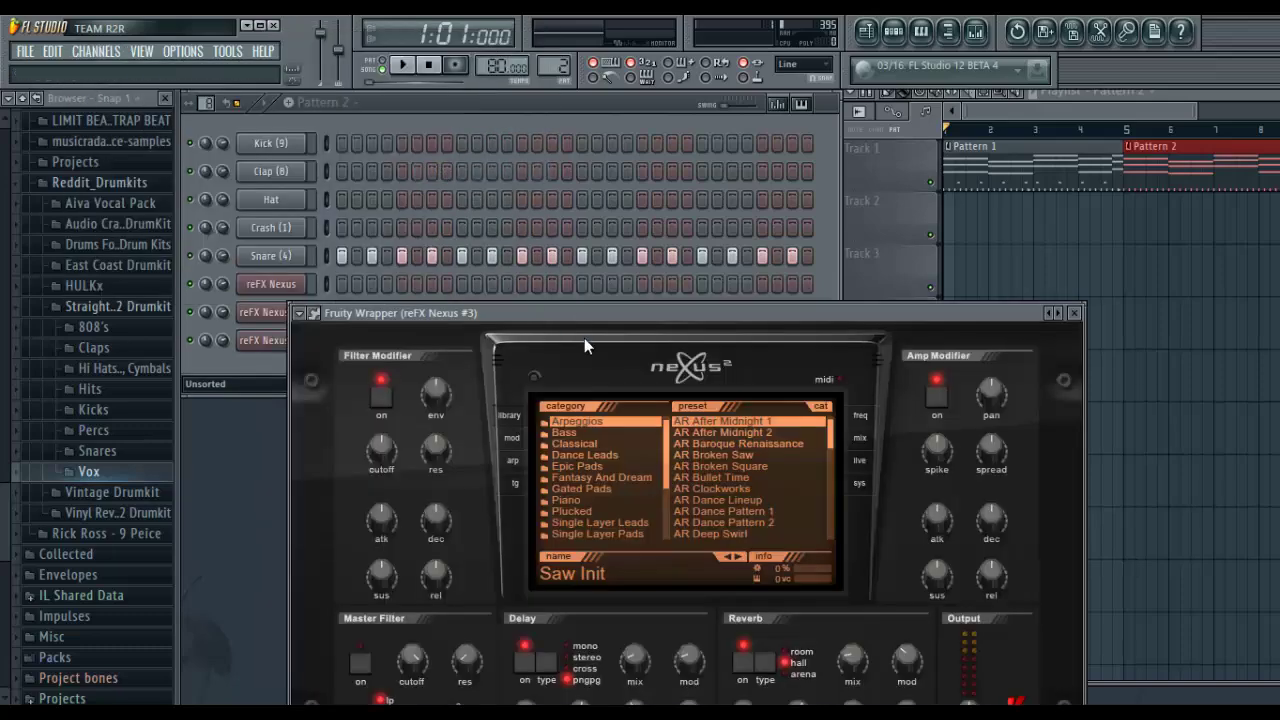
left_click_drag(566, 312, 463, 159)
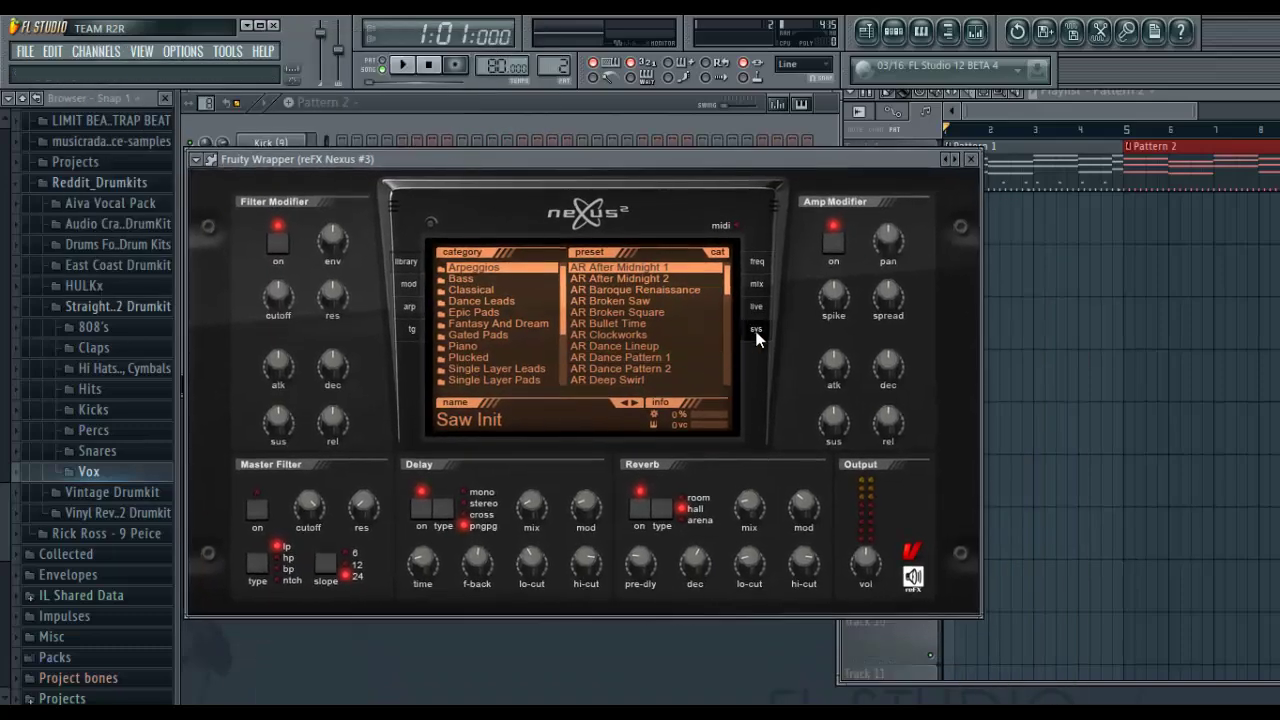
Step: On Nexus's sys page, start import data, cancel the content dialog, and close the plugin
left_click(756, 330)
left_click(688, 382)
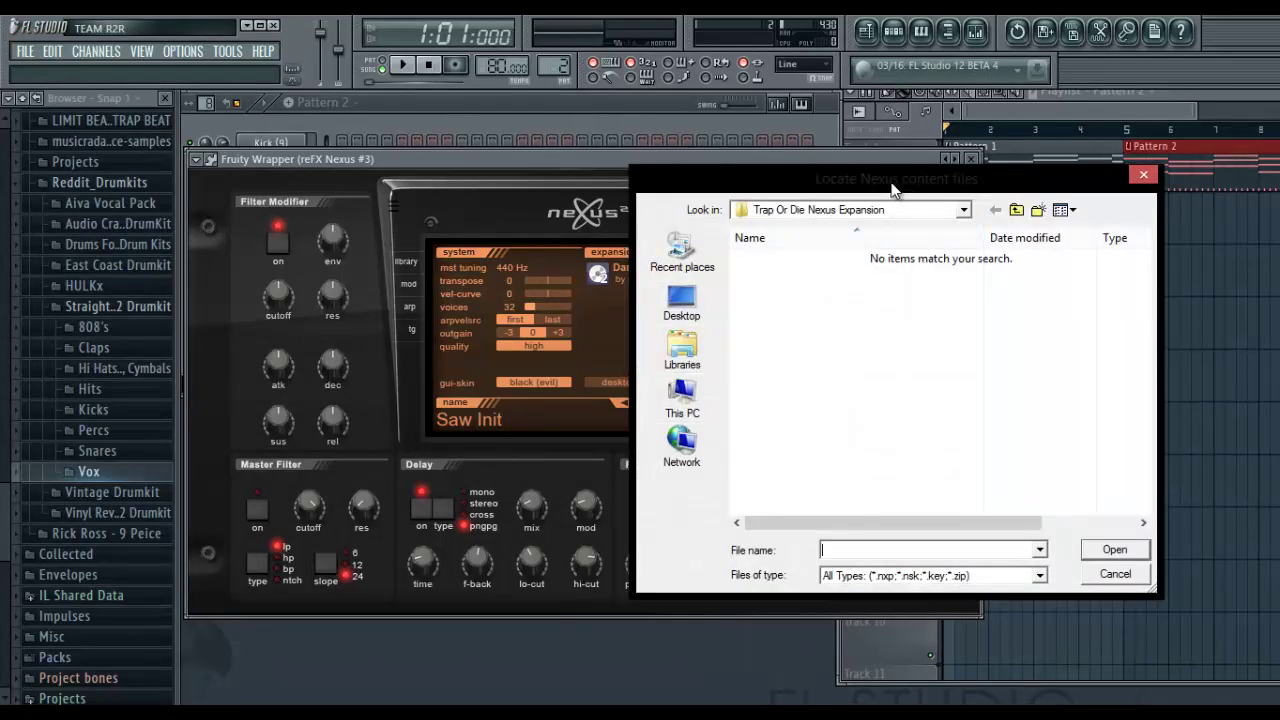
left_click_drag(893, 190, 799, 174)
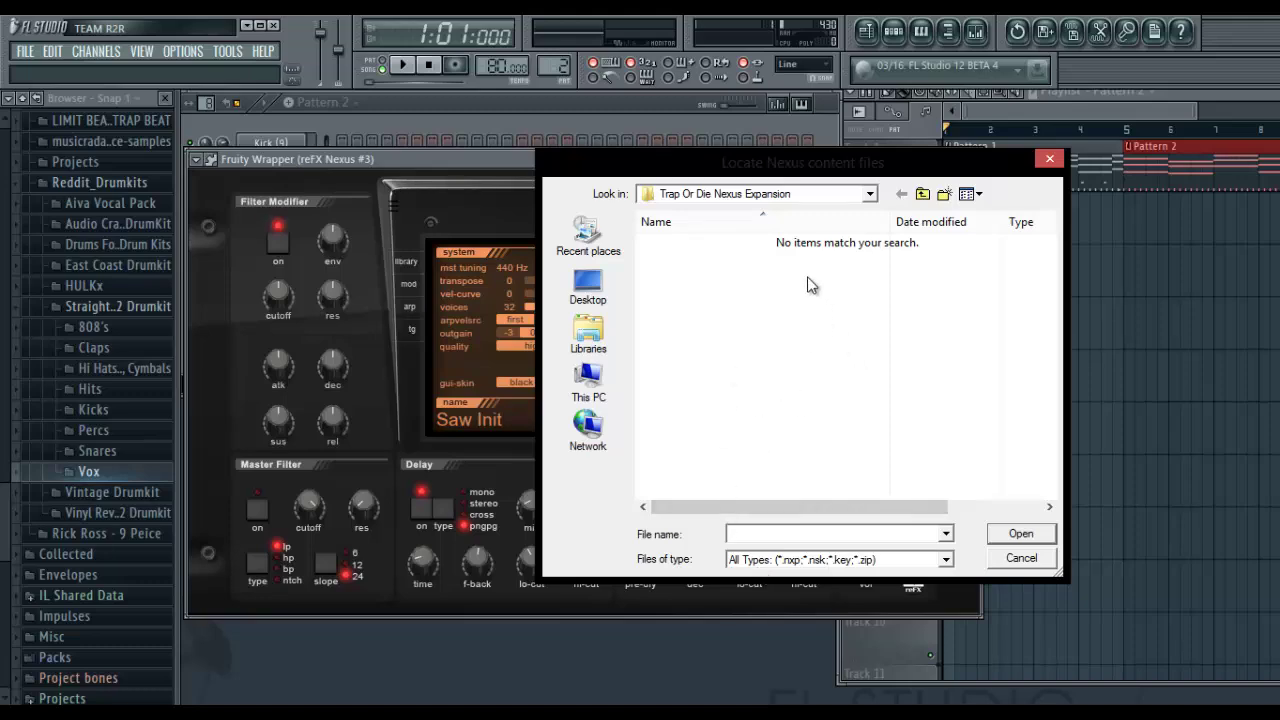
left_click(1043, 566)
left_click(971, 160)
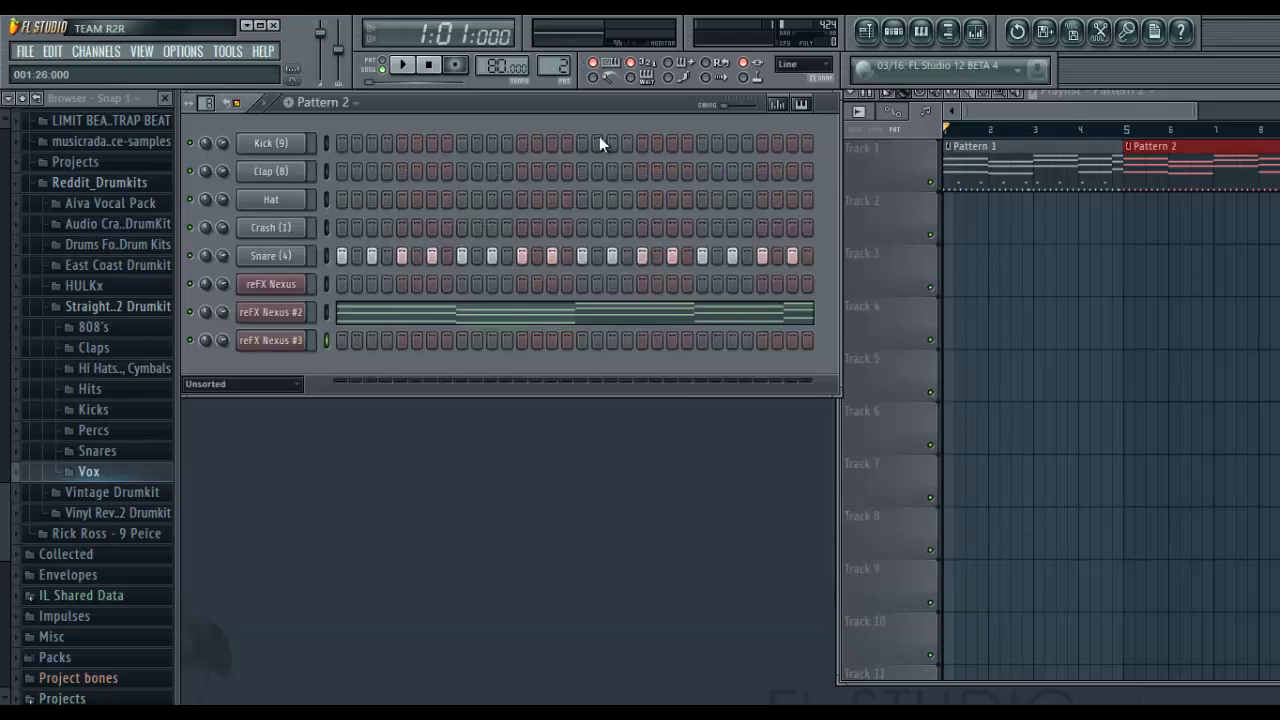
Step: Minimize FL Studio and take the Trap Or Die window up to Downloads
left_click(251, 27)
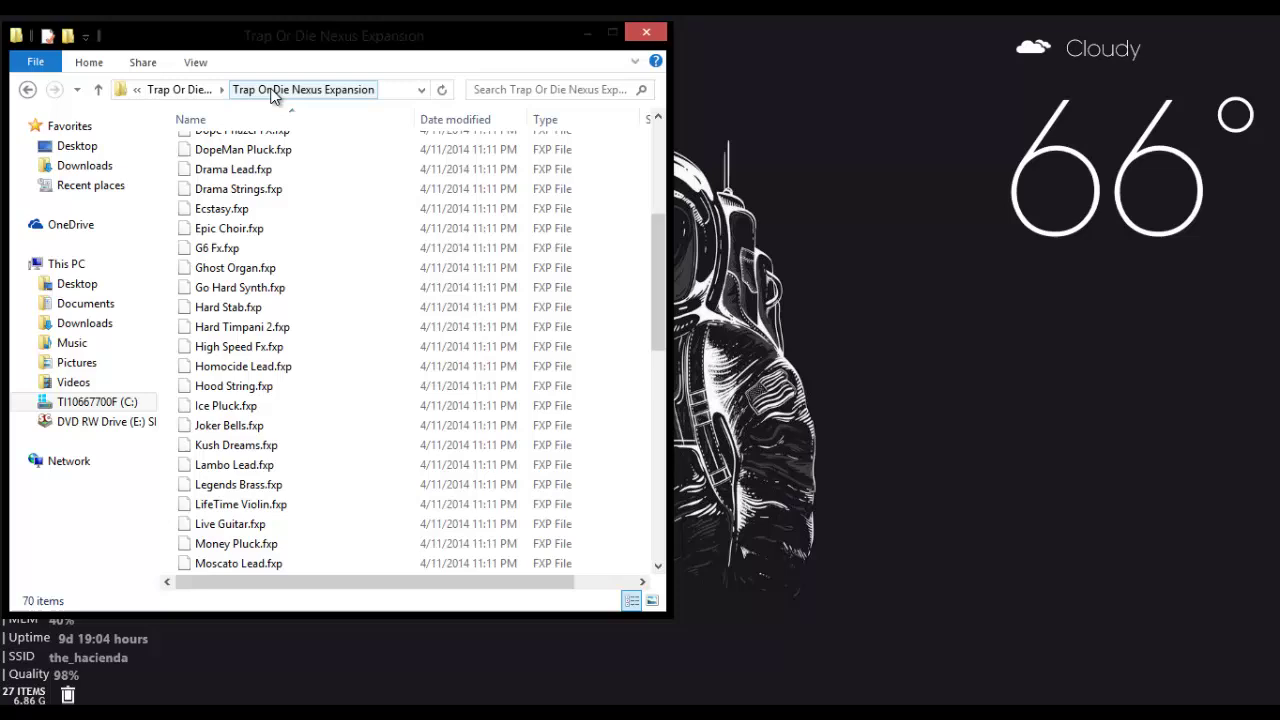
left_click_drag(277, 42, 348, 45)
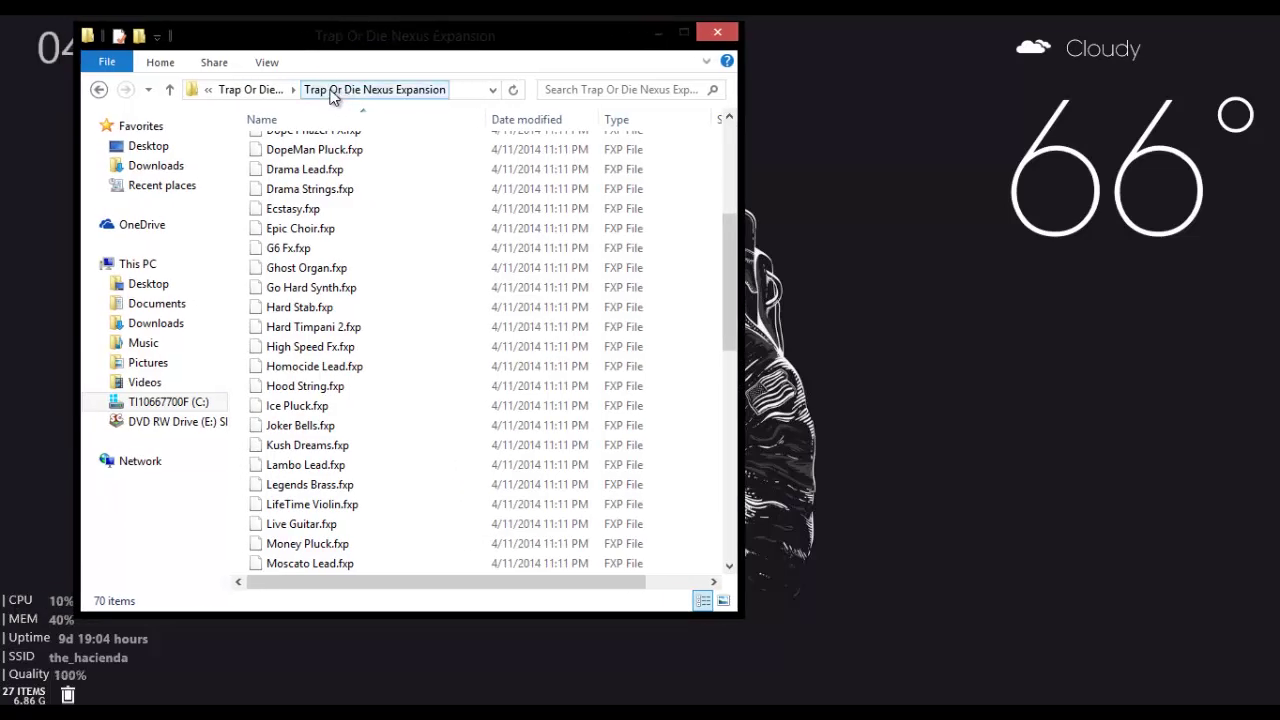
left_click(333, 90)
left_click(250, 89)
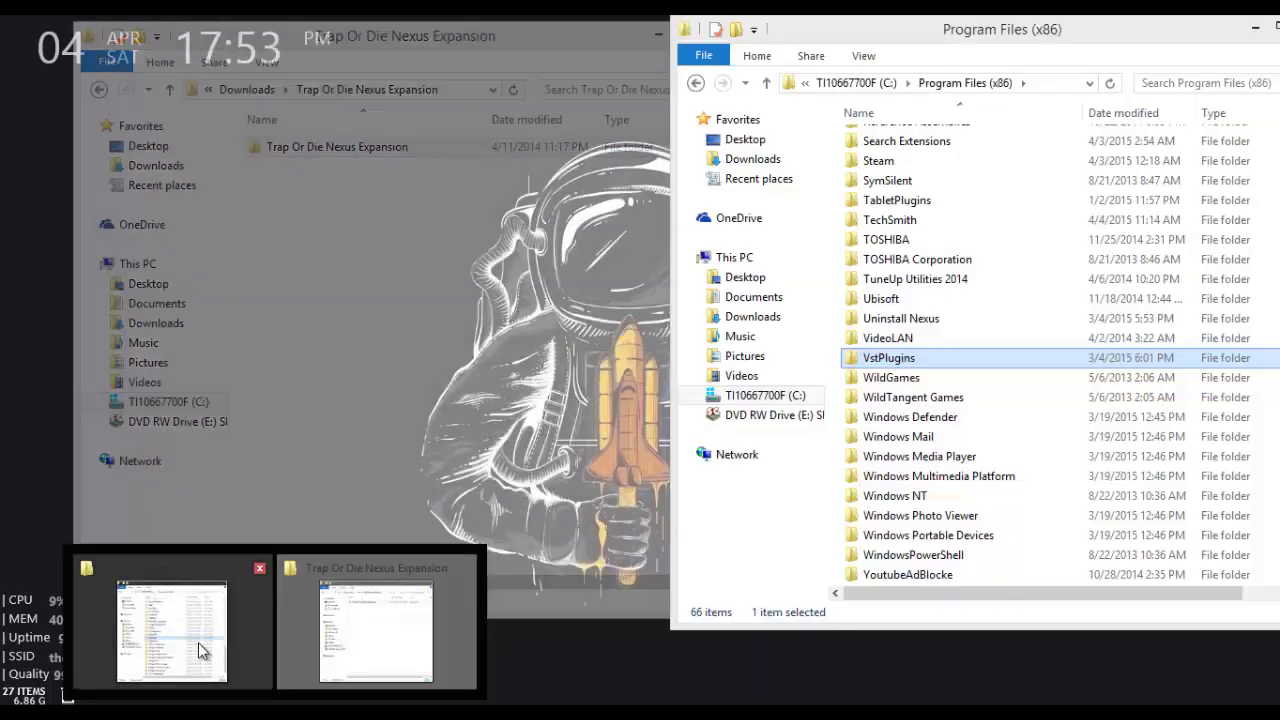
Step: In Program Files (x86), open VstPlugins > Nexus Content > Presets
left_click(214, 655)
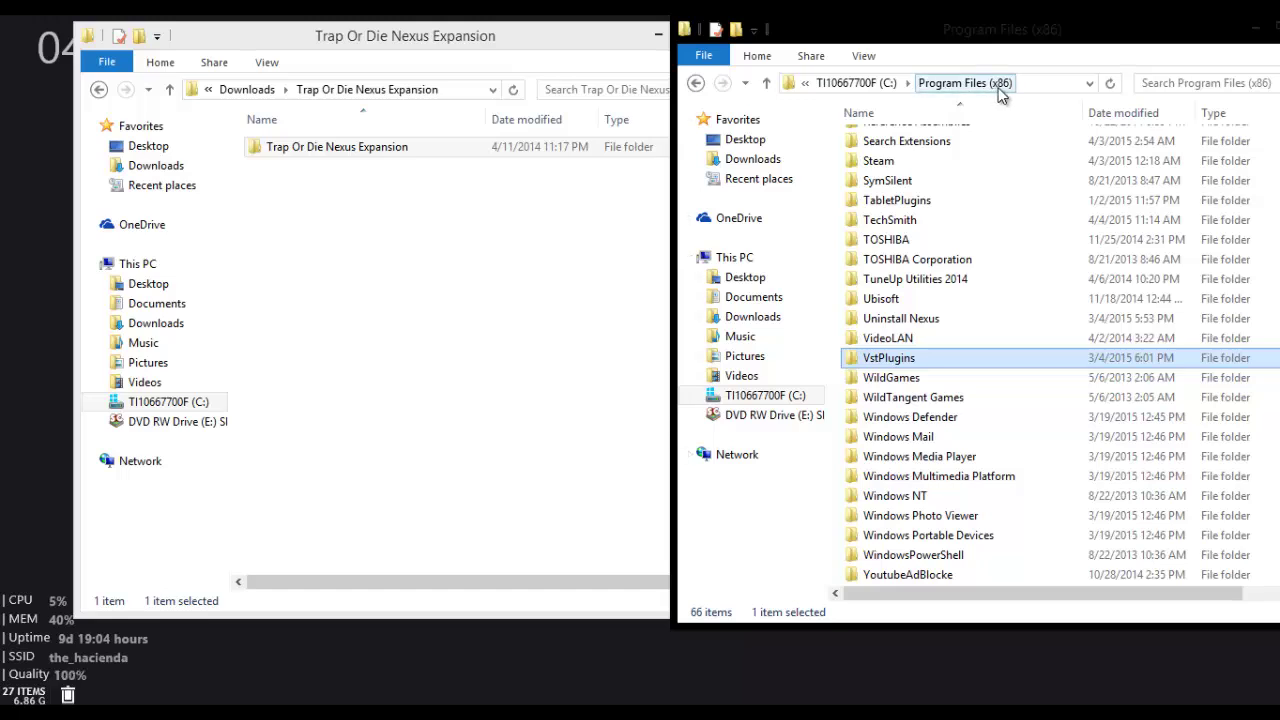
double_click(876, 360)
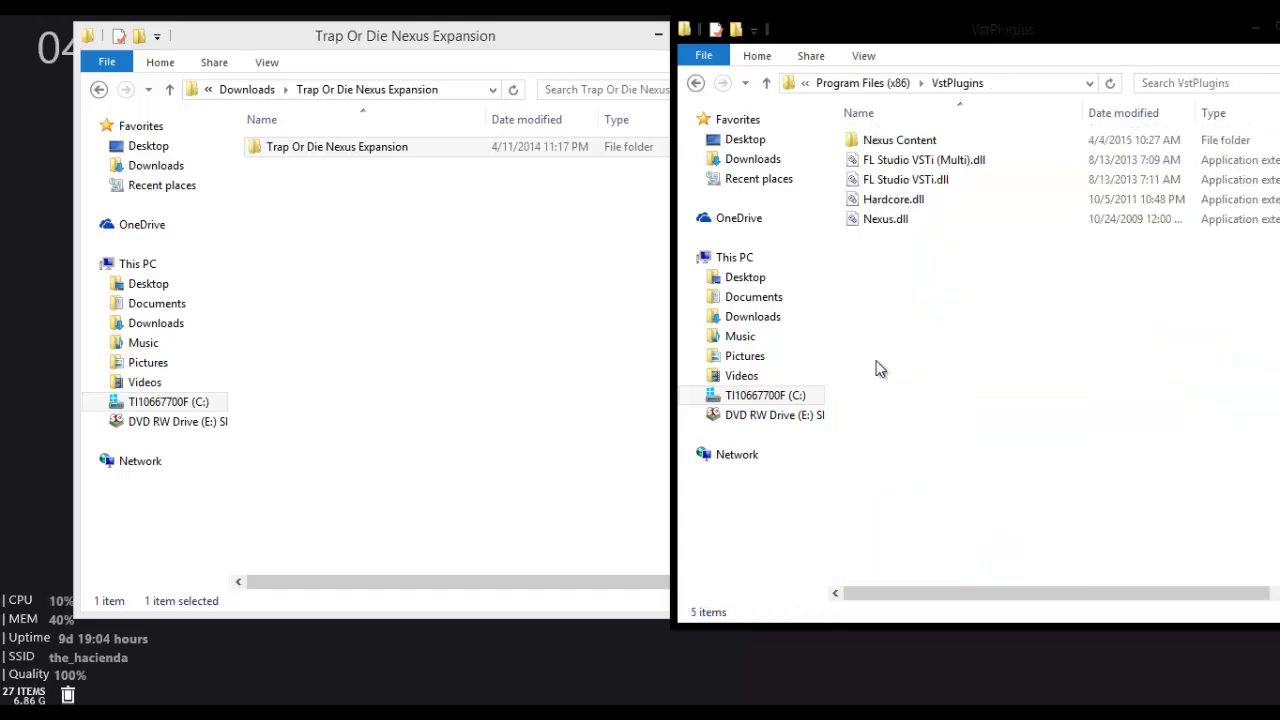
double_click(913, 150)
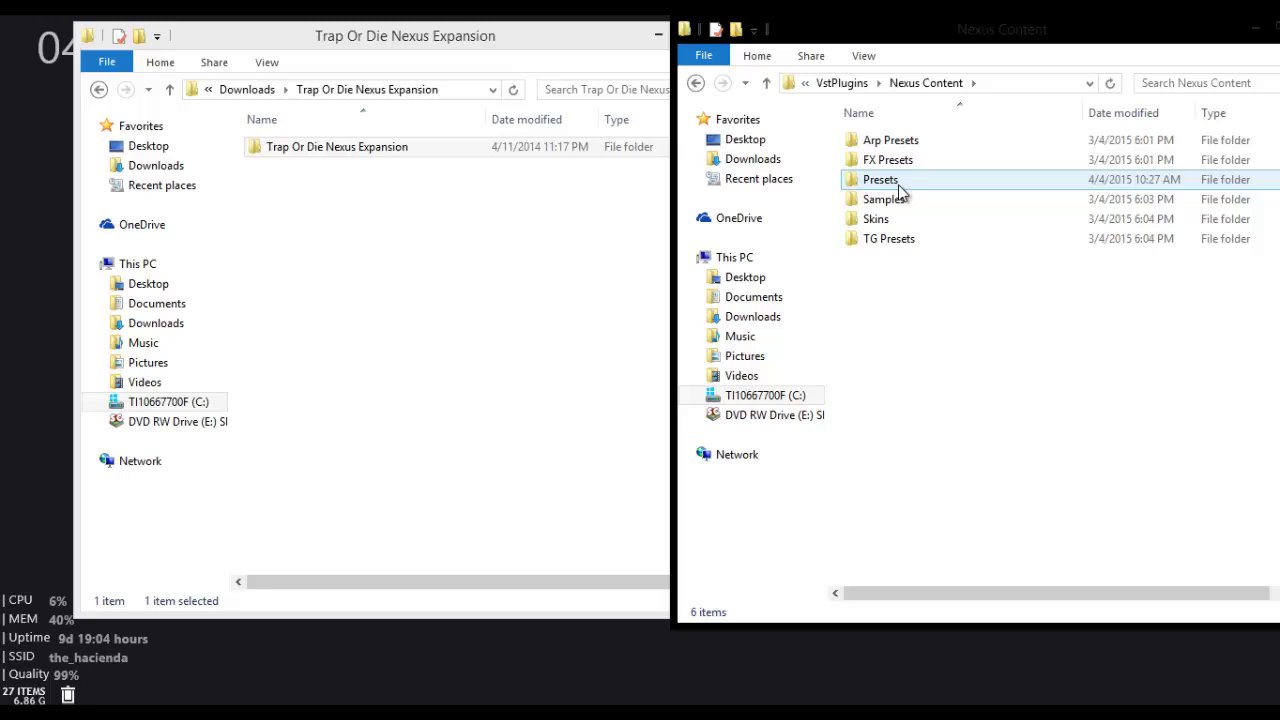
double_click(895, 185)
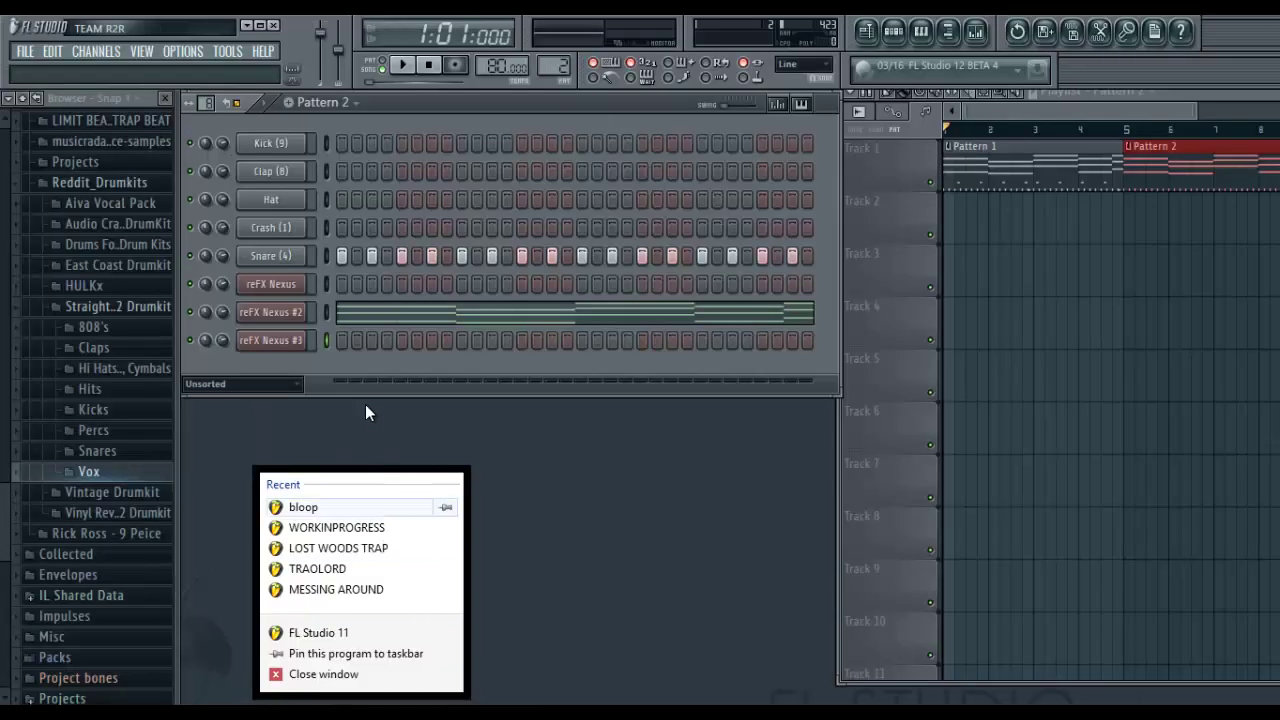
Step: View reFX Nexus #3's library categories, then close the plugin and minimize FL Studio
right_click(274, 335)
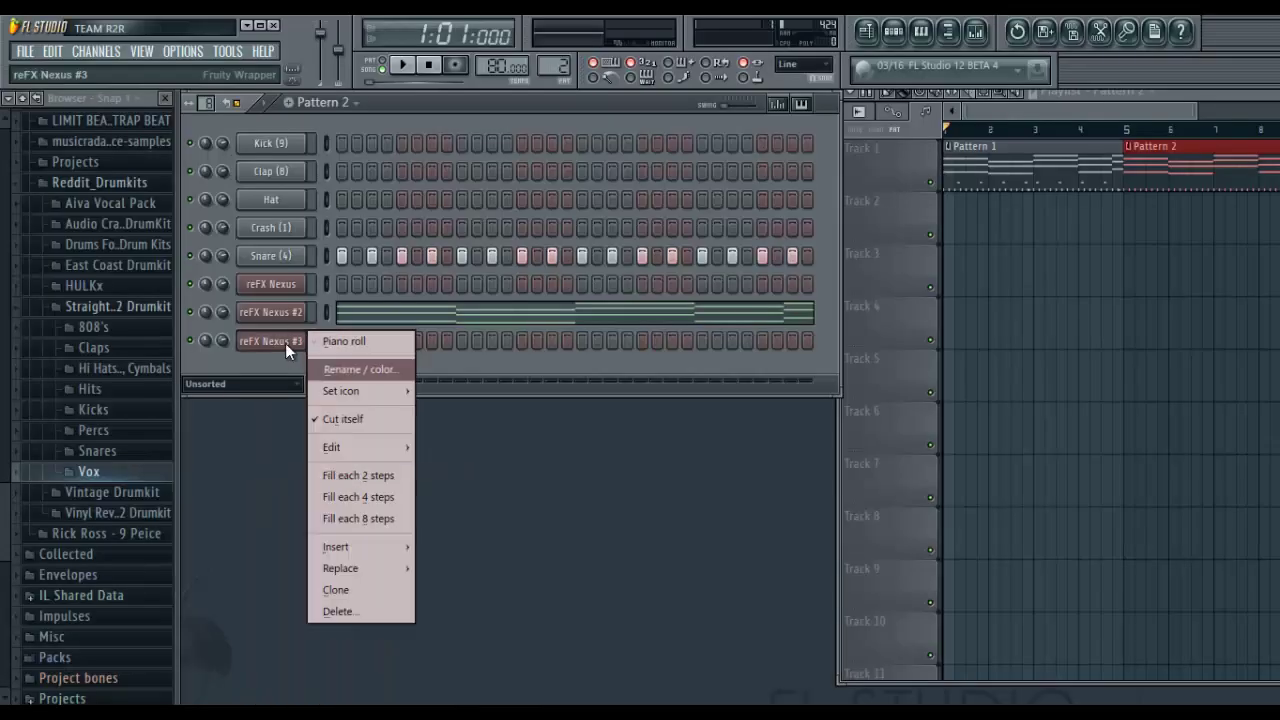
left_click(284, 343)
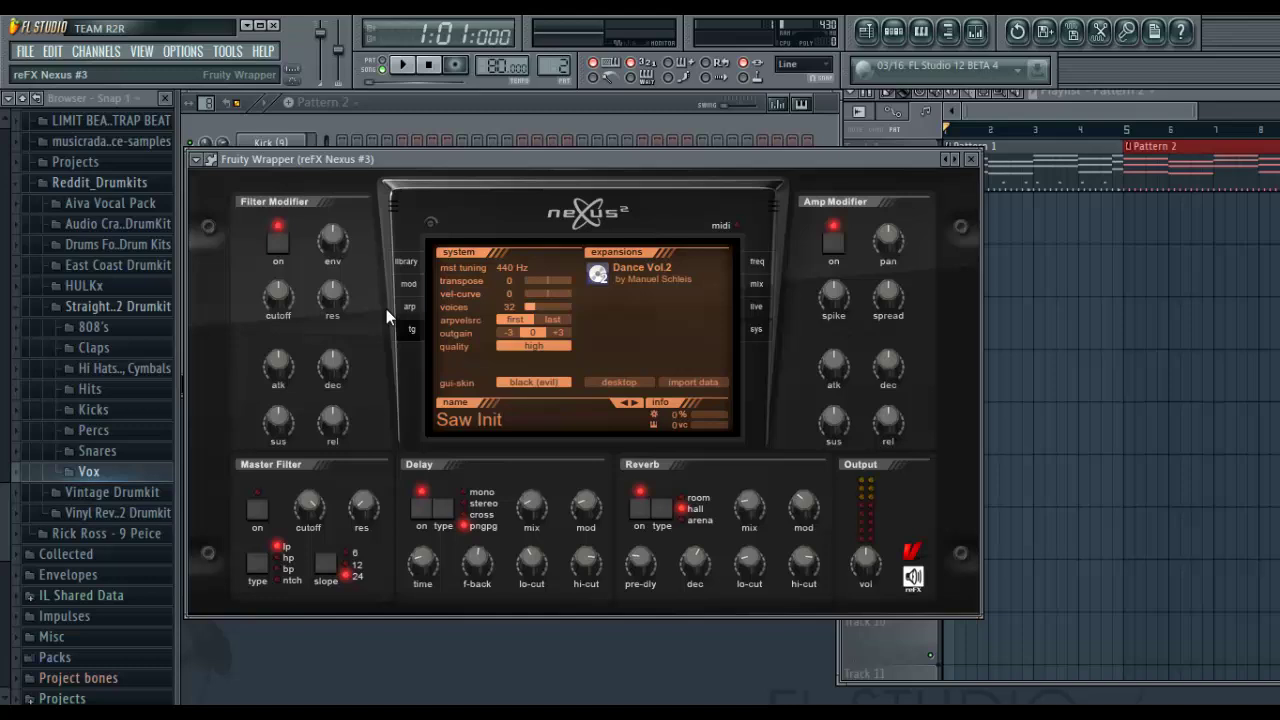
left_click(405, 266)
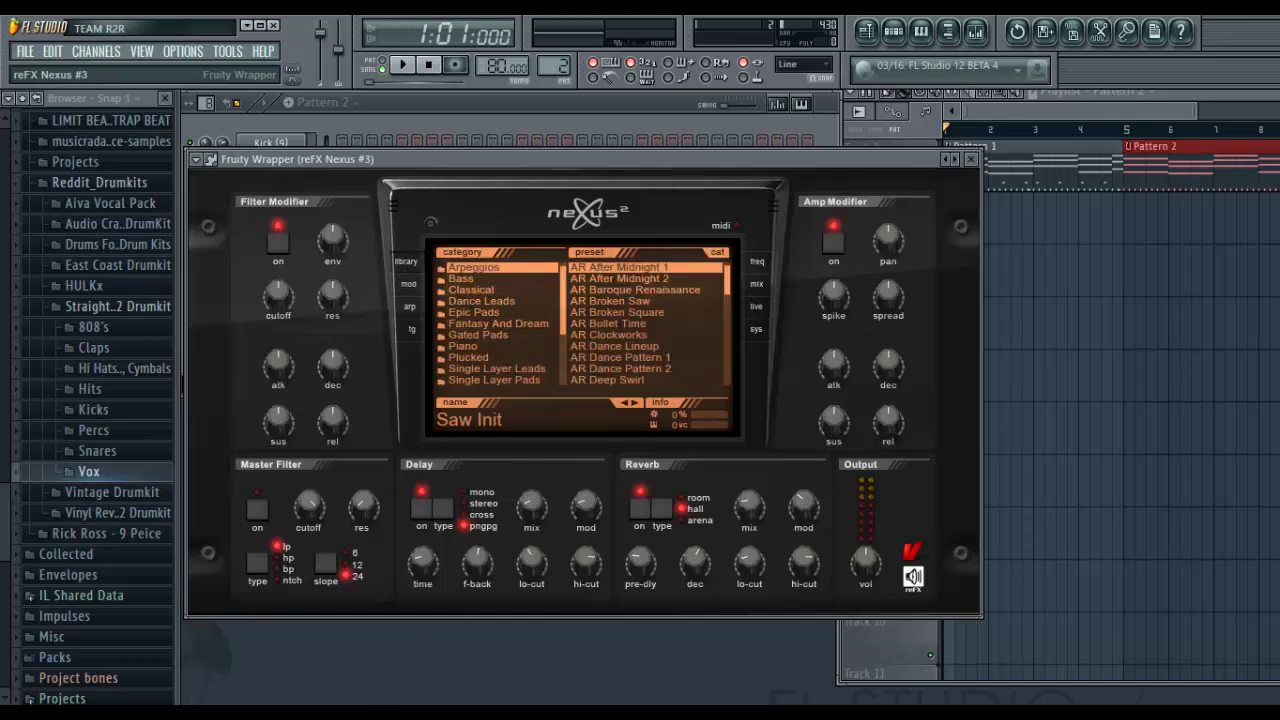
left_click(972, 158)
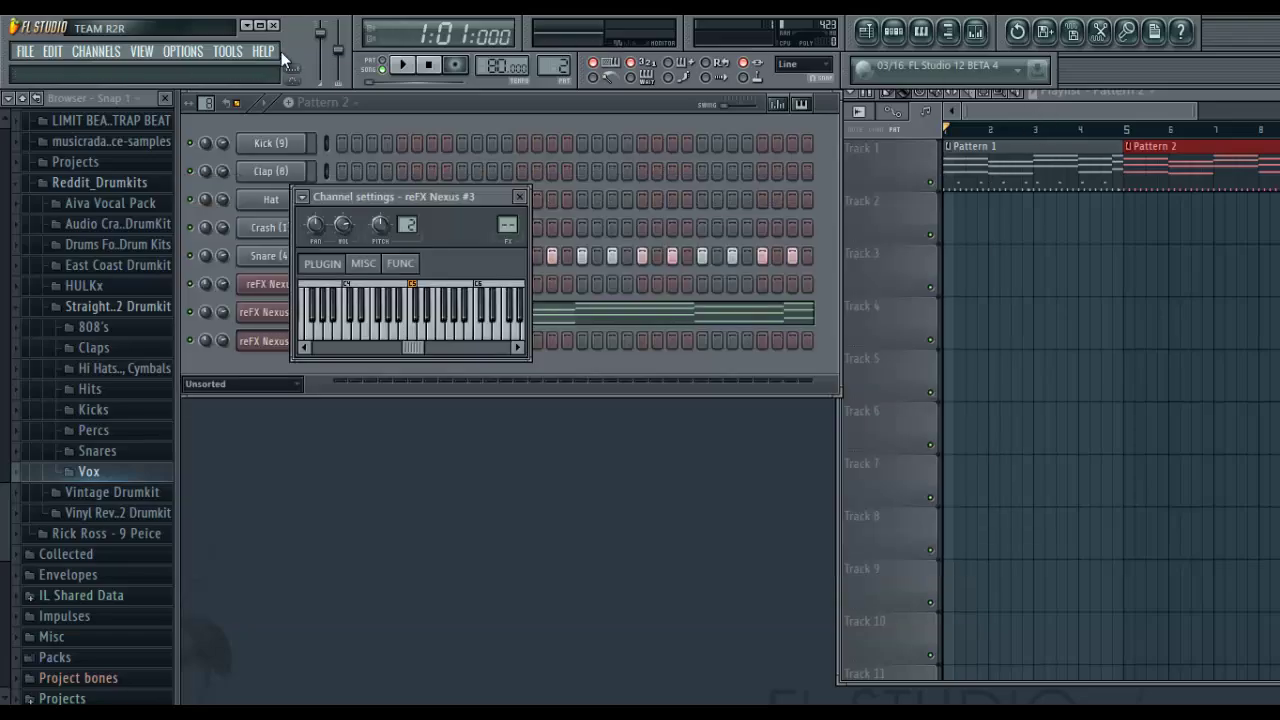
left_click(250, 27)
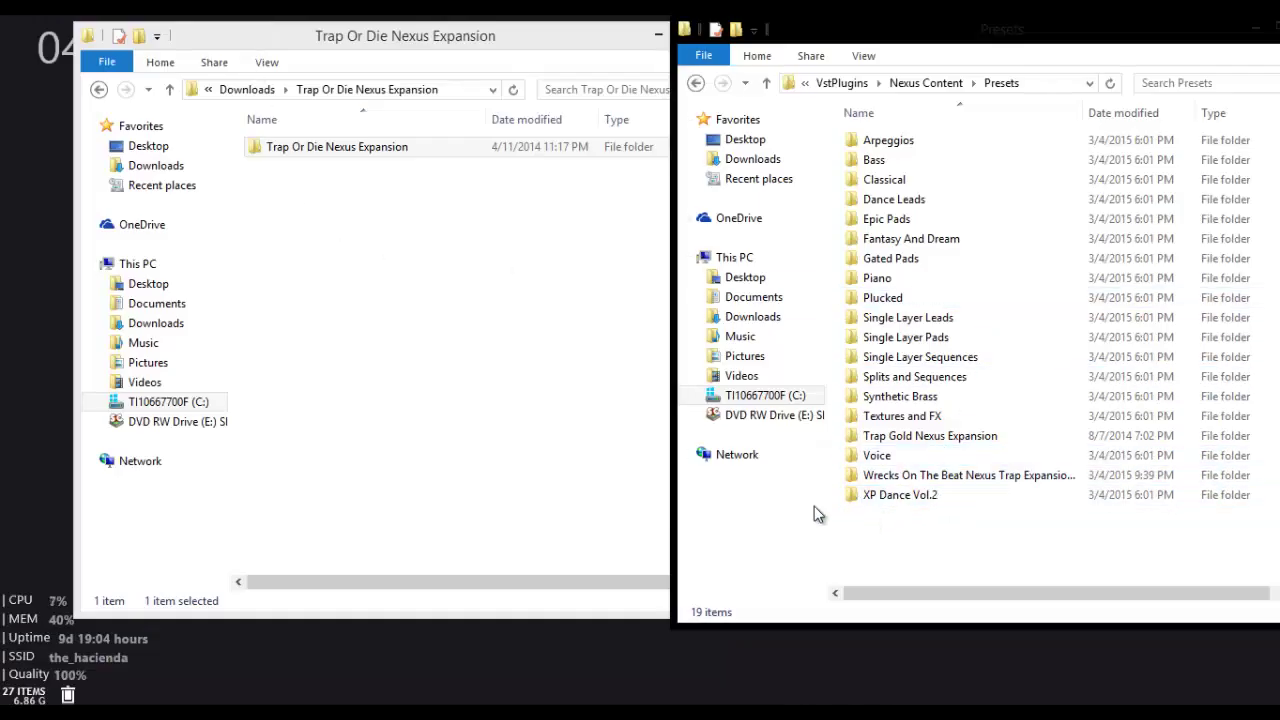
Step: Move the Trap Or Die Nexus Expansion folder from Downloads into Nexus Content Presets, granting permission
left_click(335, 200)
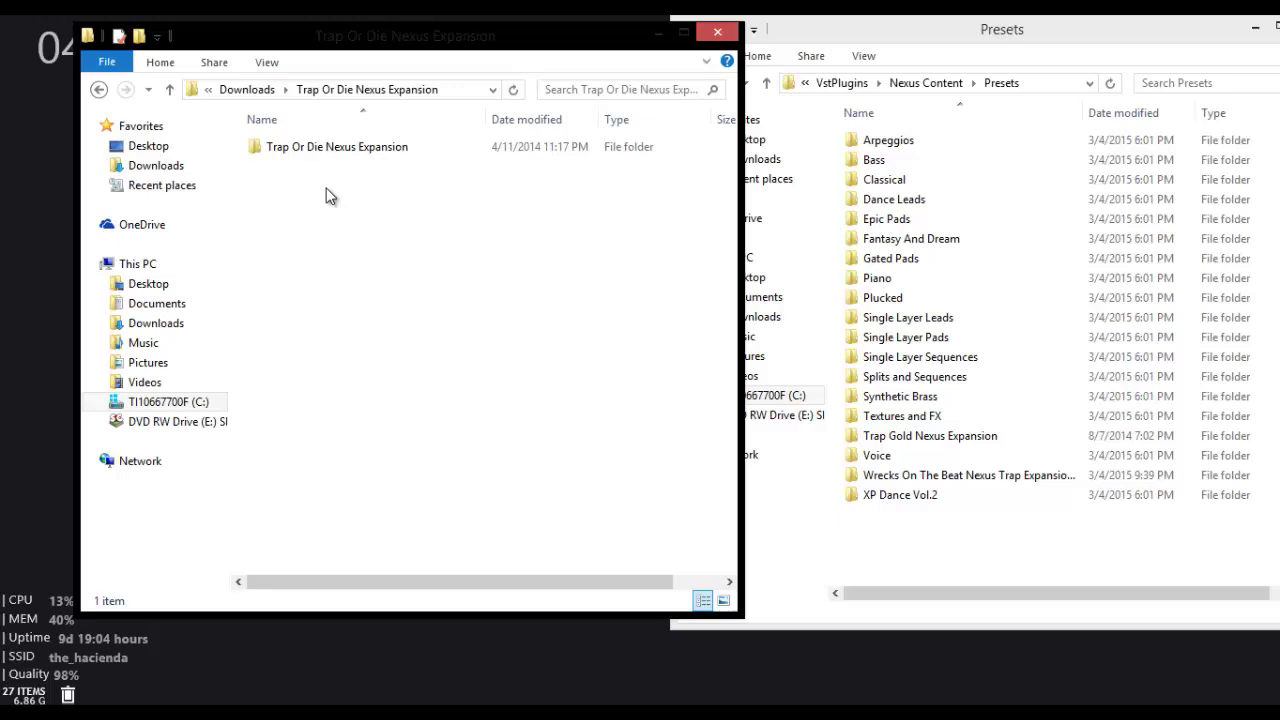
left_click_drag(305, 155, 940, 540)
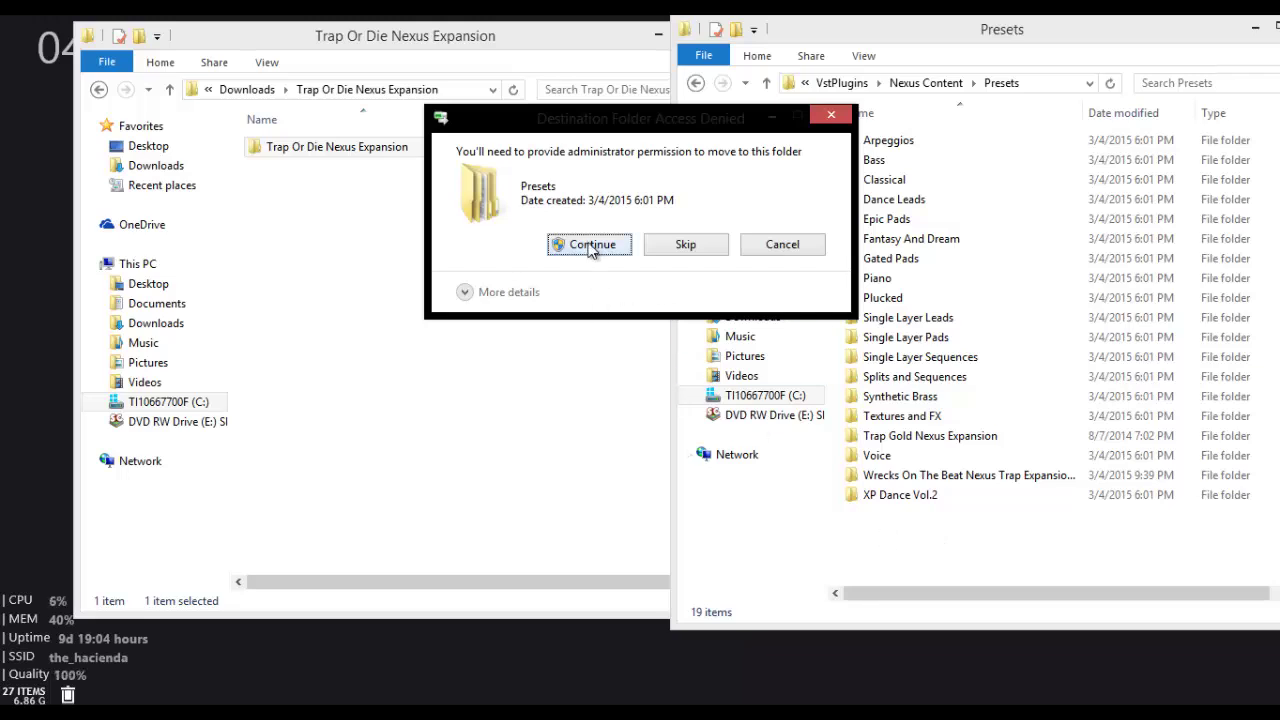
left_click(592, 247)
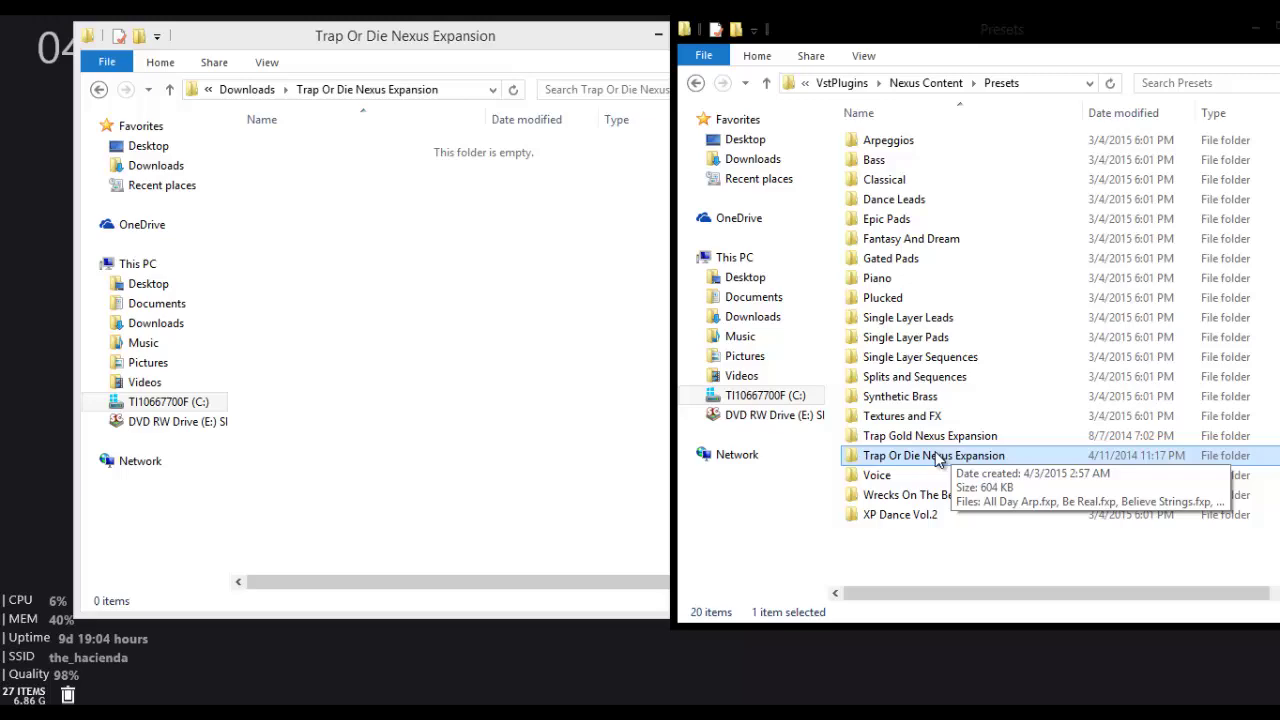
Step: Close the Presets window, then open reFX Nexus #3 and browse its categories, loading AR Baroque Renaissance
left_click(1265, 28)
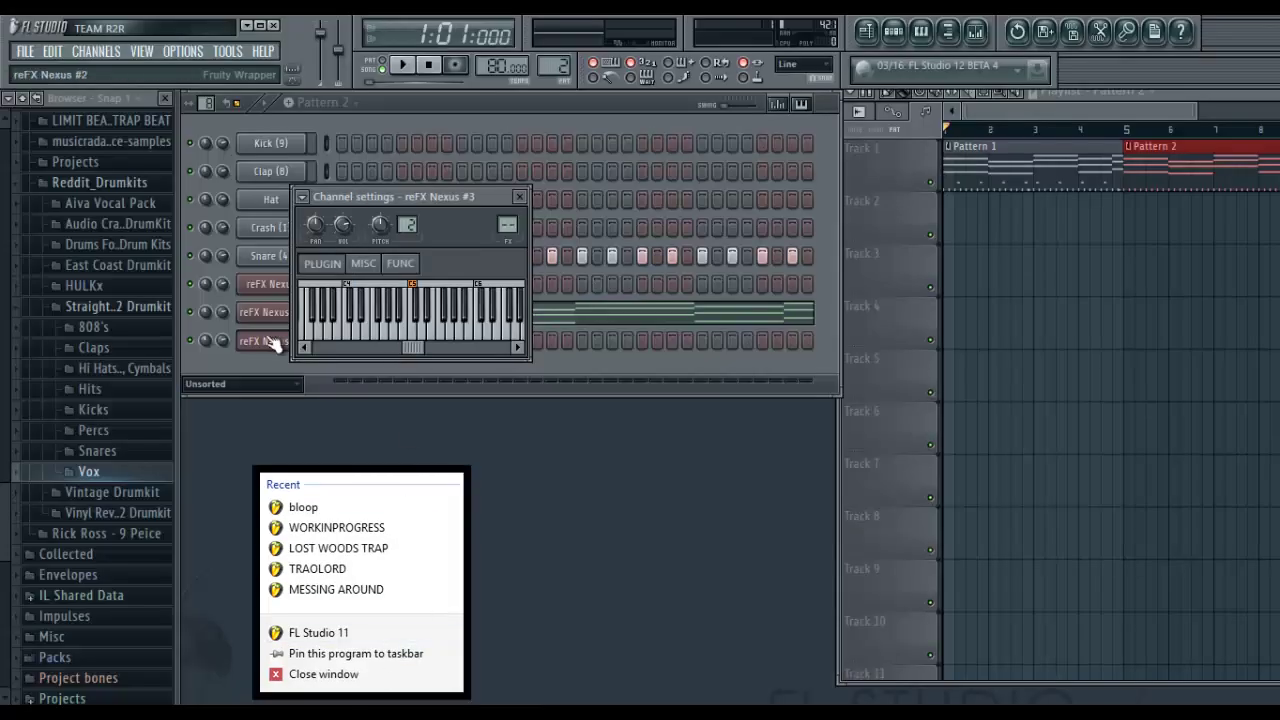
left_click(266, 343)
left_click(256, 349)
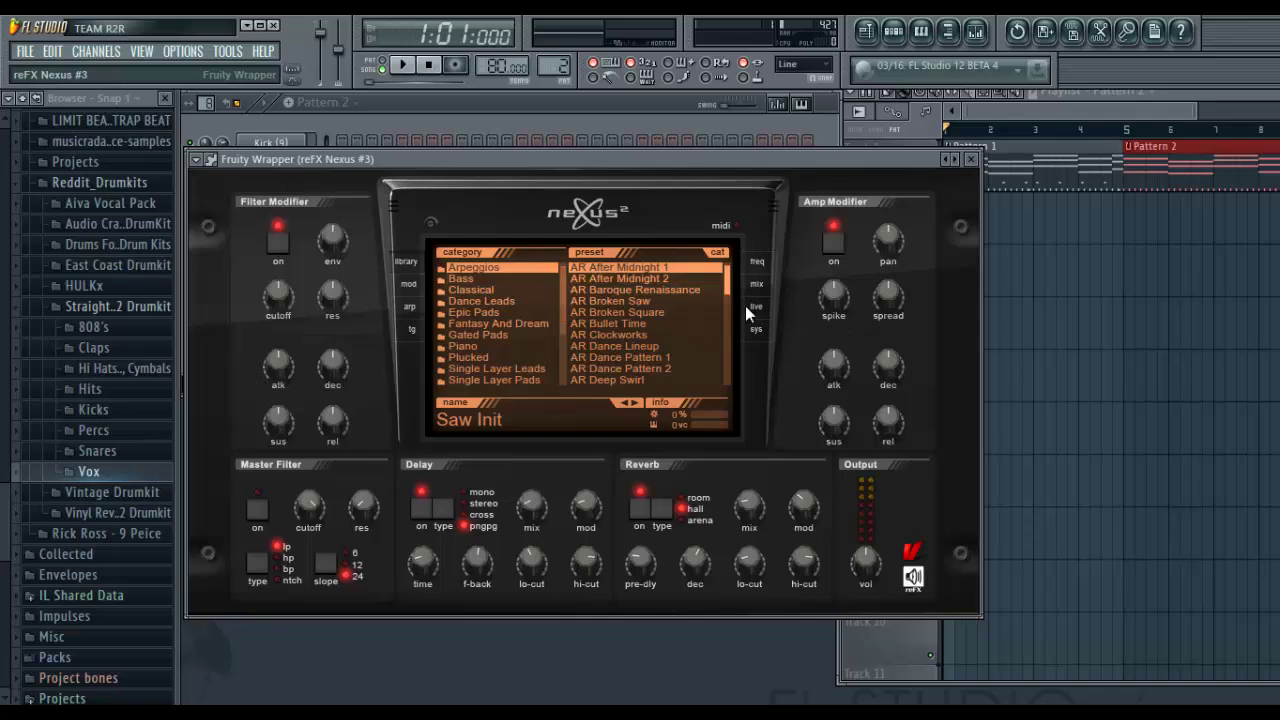
left_click(570, 290)
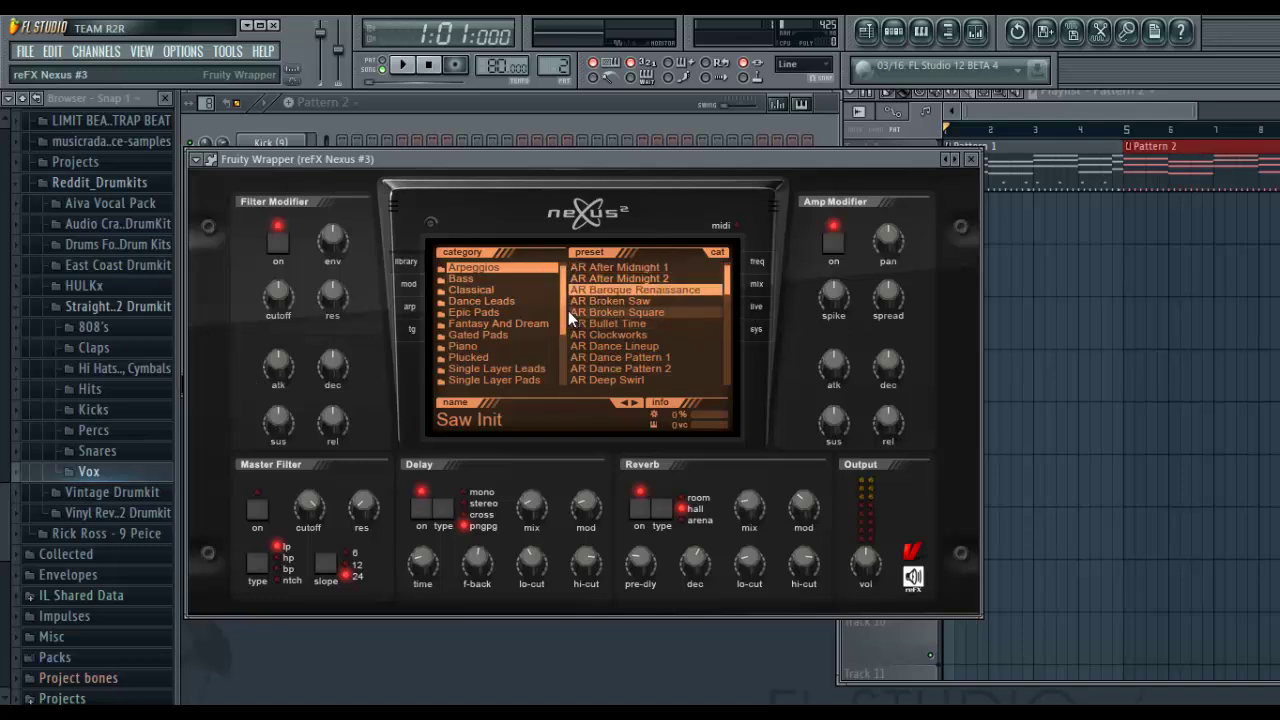
scroll(552, 338, "down", 4)
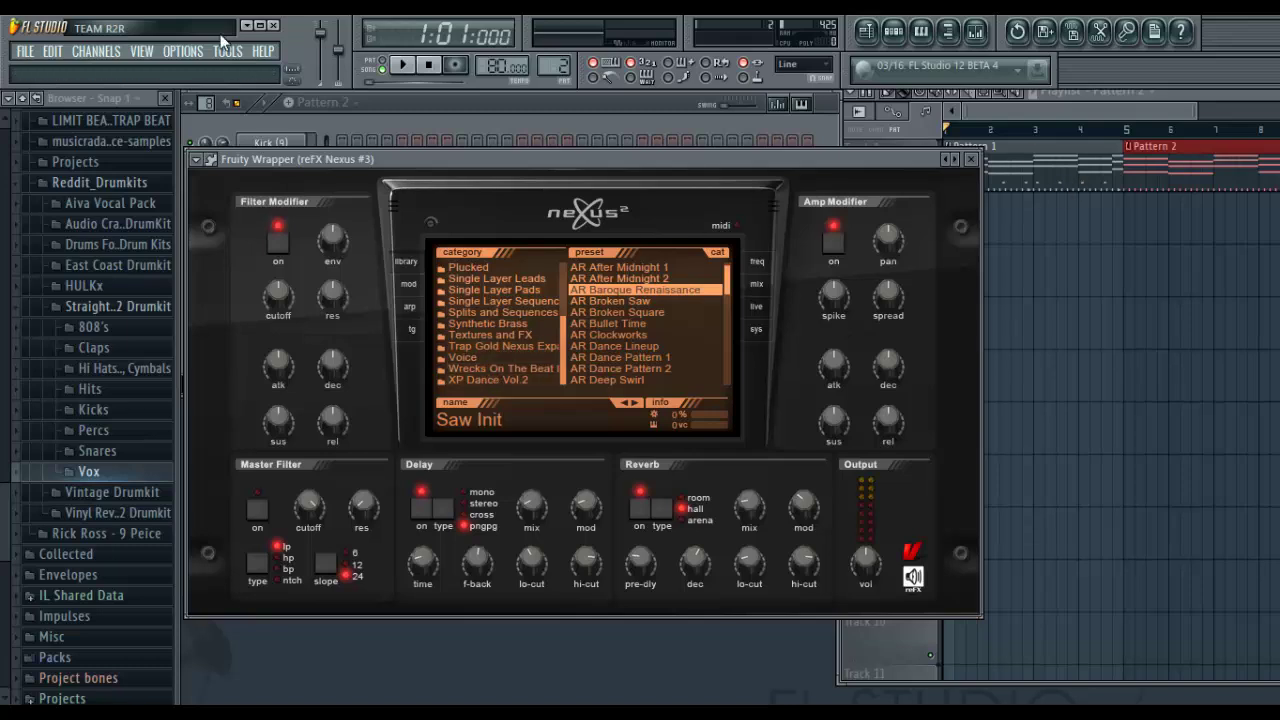
Step: Quit FL Studio without saving and relaunch FL Studio 11 by searching 'fl'
key("ctrl+n")
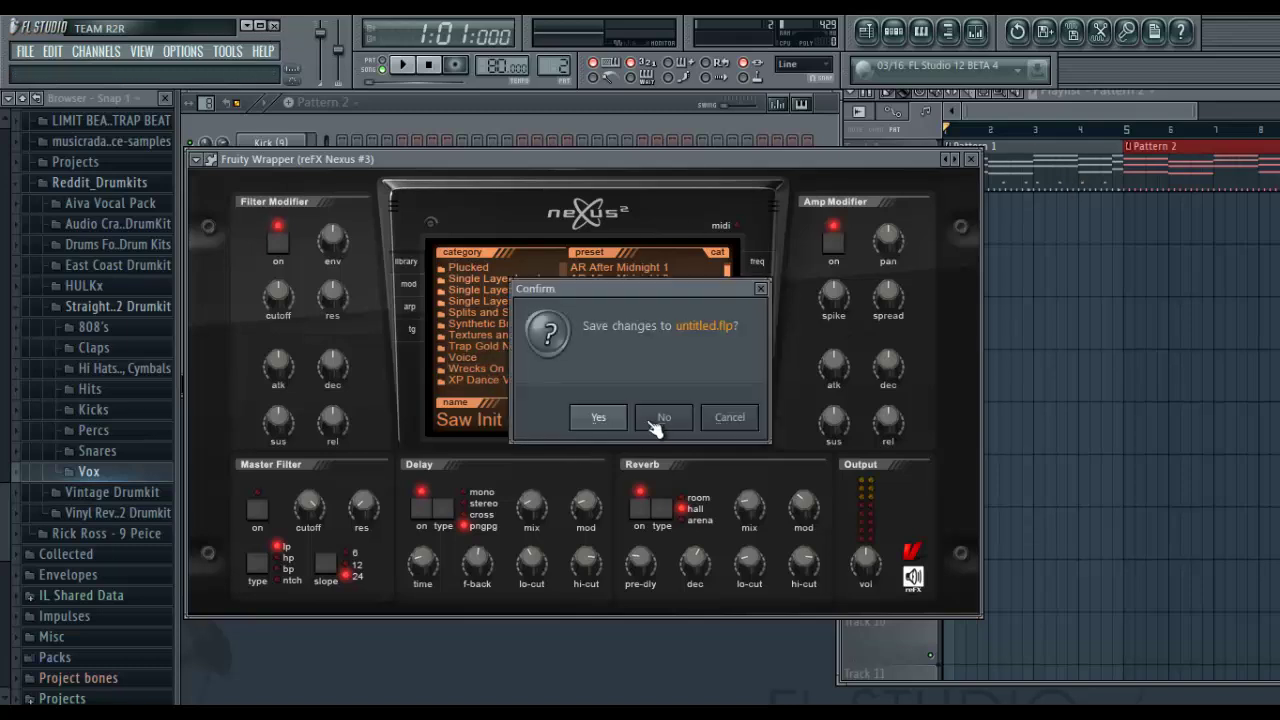
left_click(660, 418)
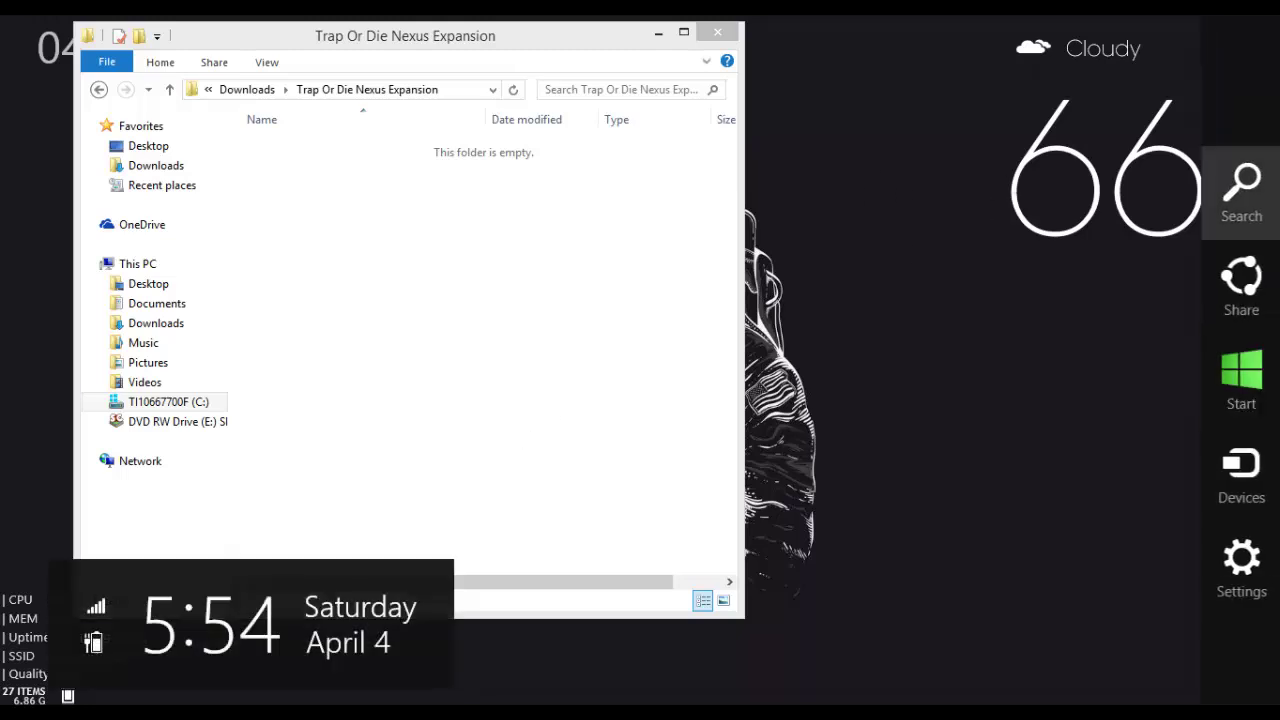
left_click(1262, 186)
type("fl Studio 11")
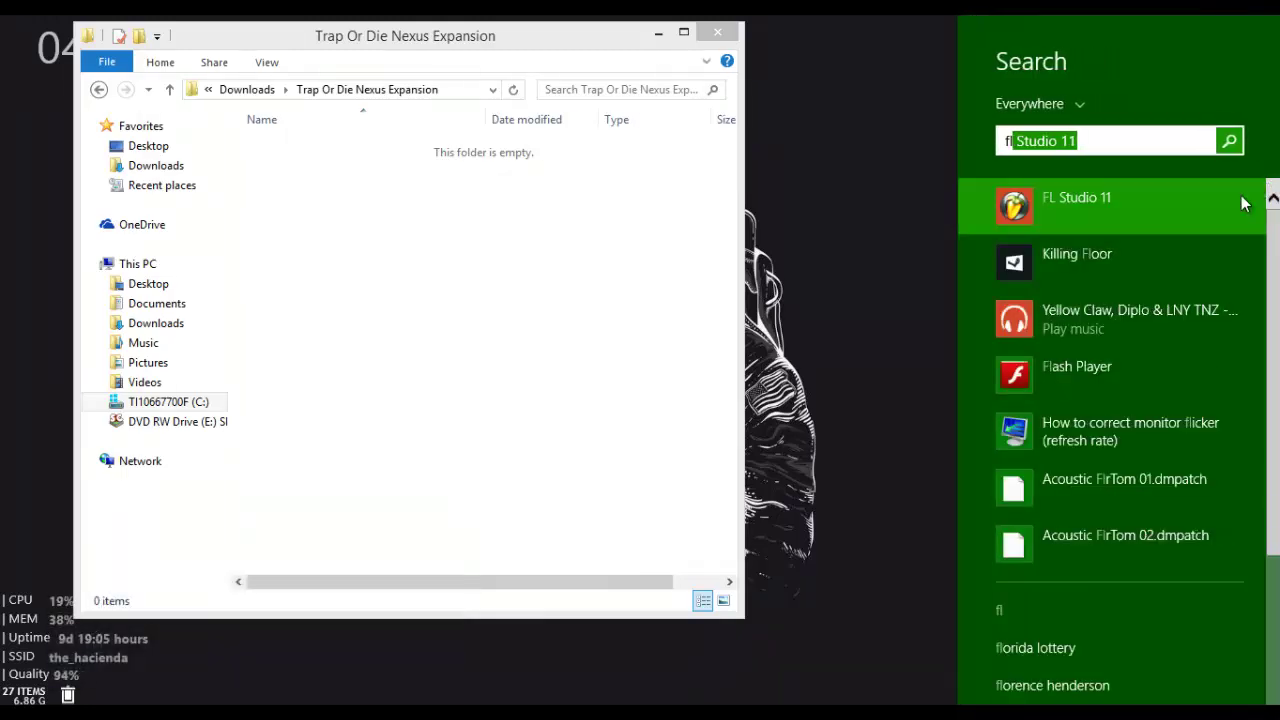
left_click(1217, 209)
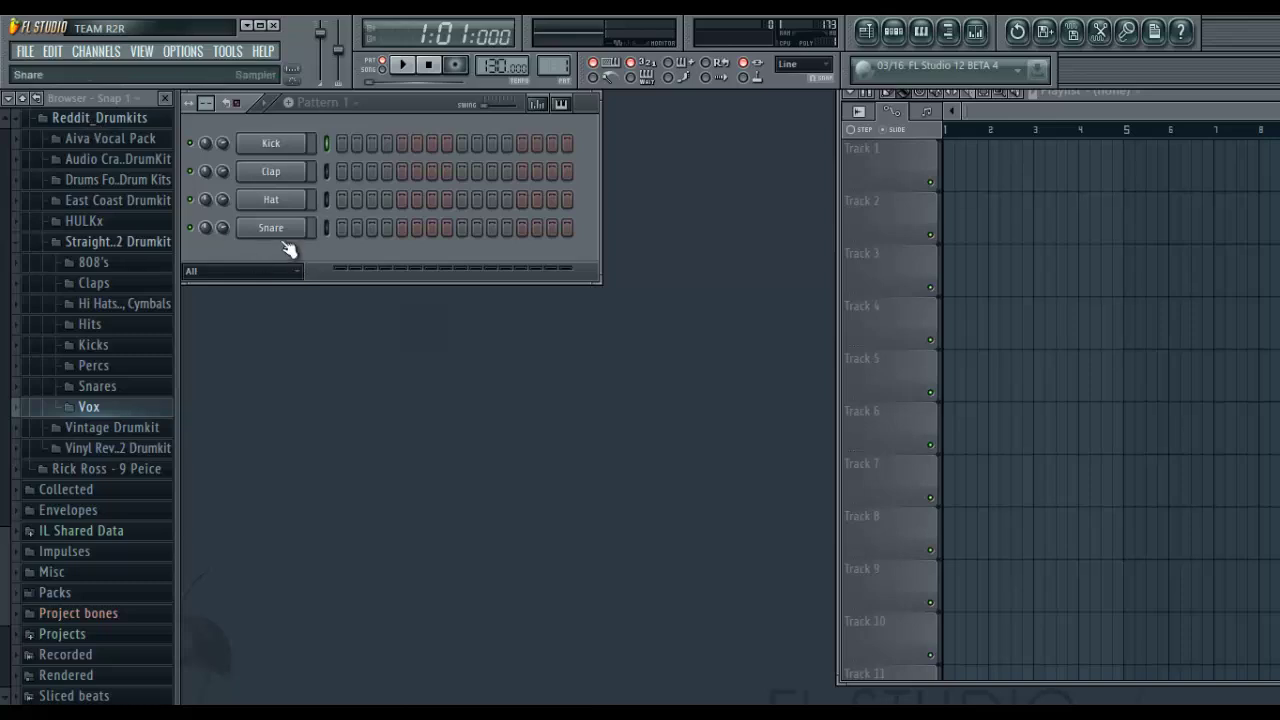
Step: Replace the Snare channel with Nexus and scroll to the Trap Or Die Nexus Expansion category
right_click(287, 232)
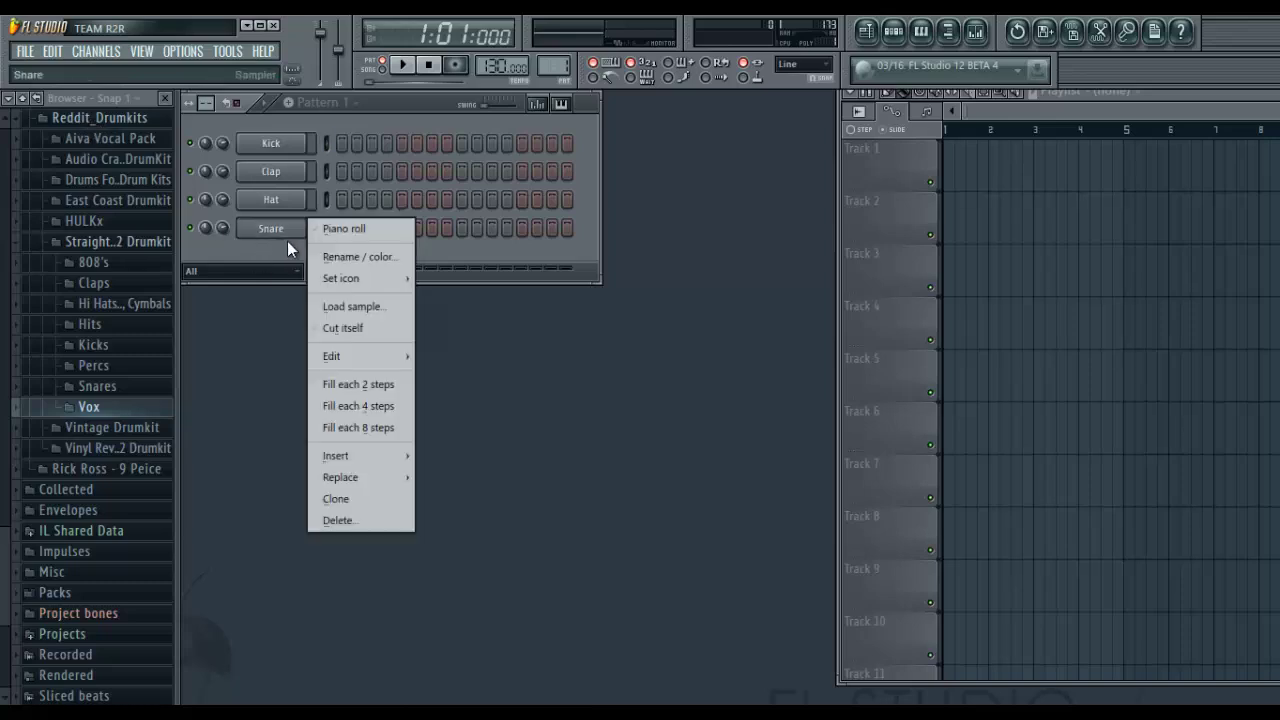
mouse_move(357, 480)
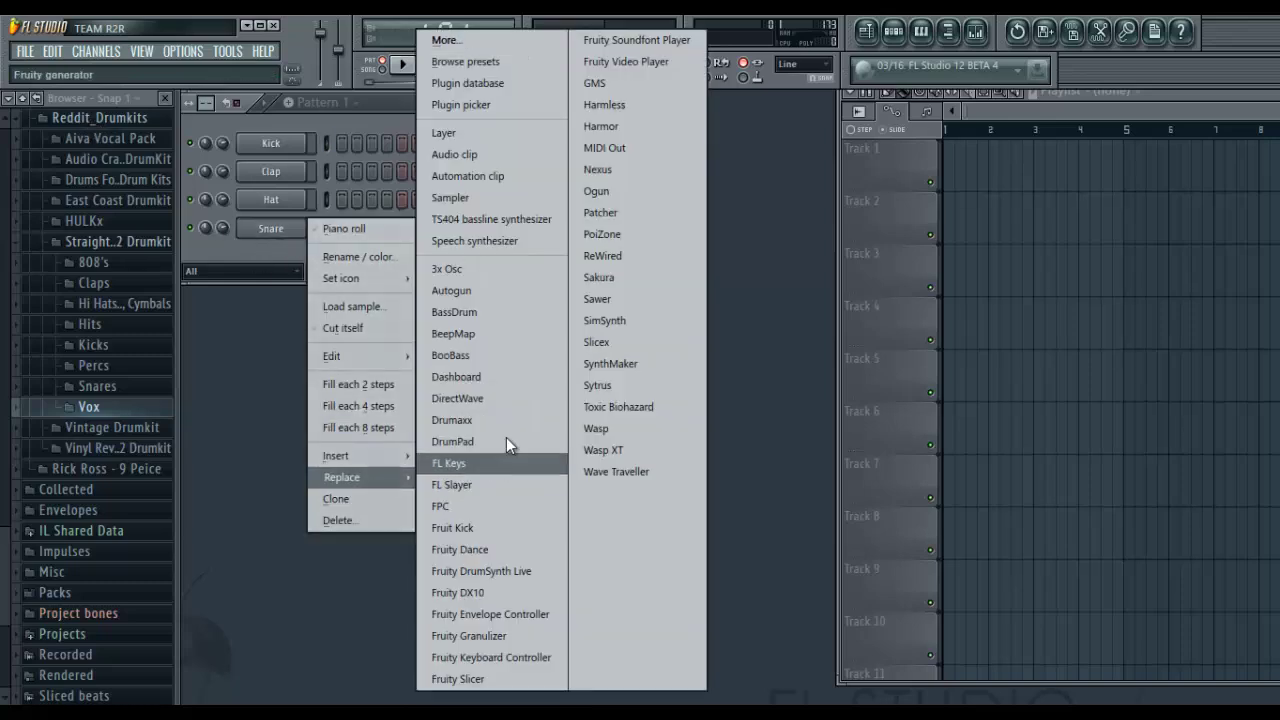
left_click(612, 170)
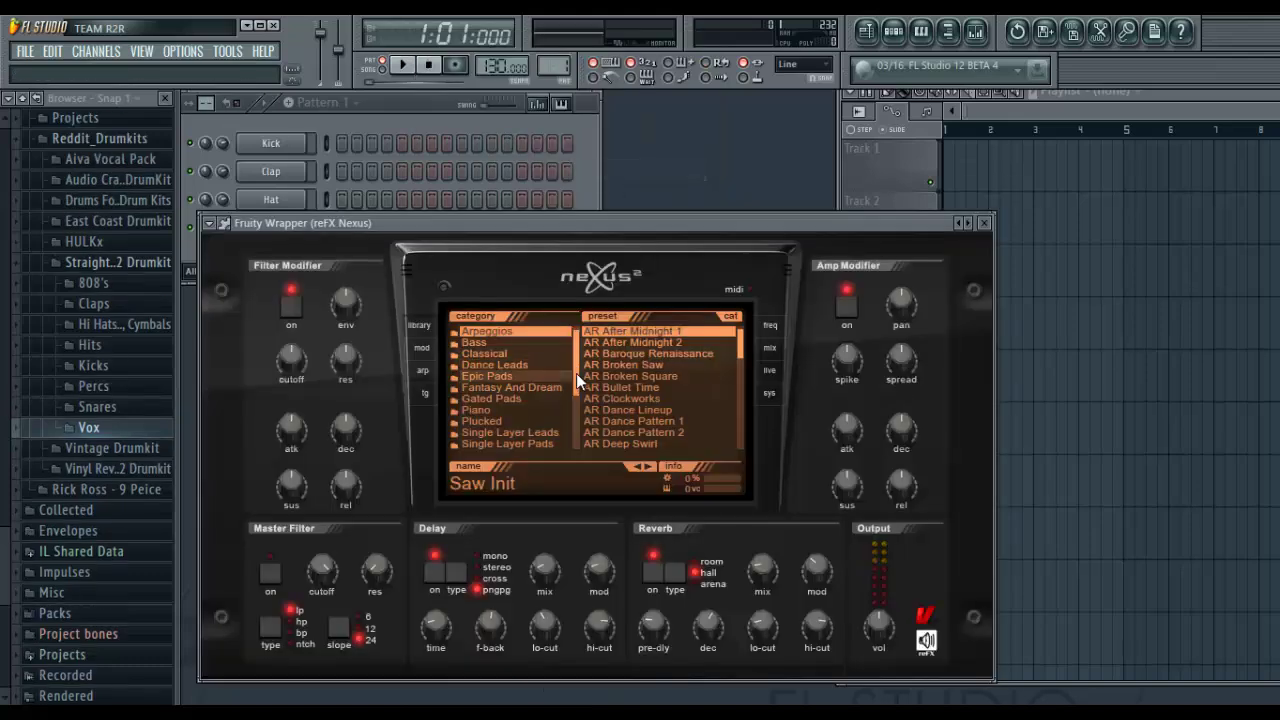
scroll(560, 385, "down", 3)
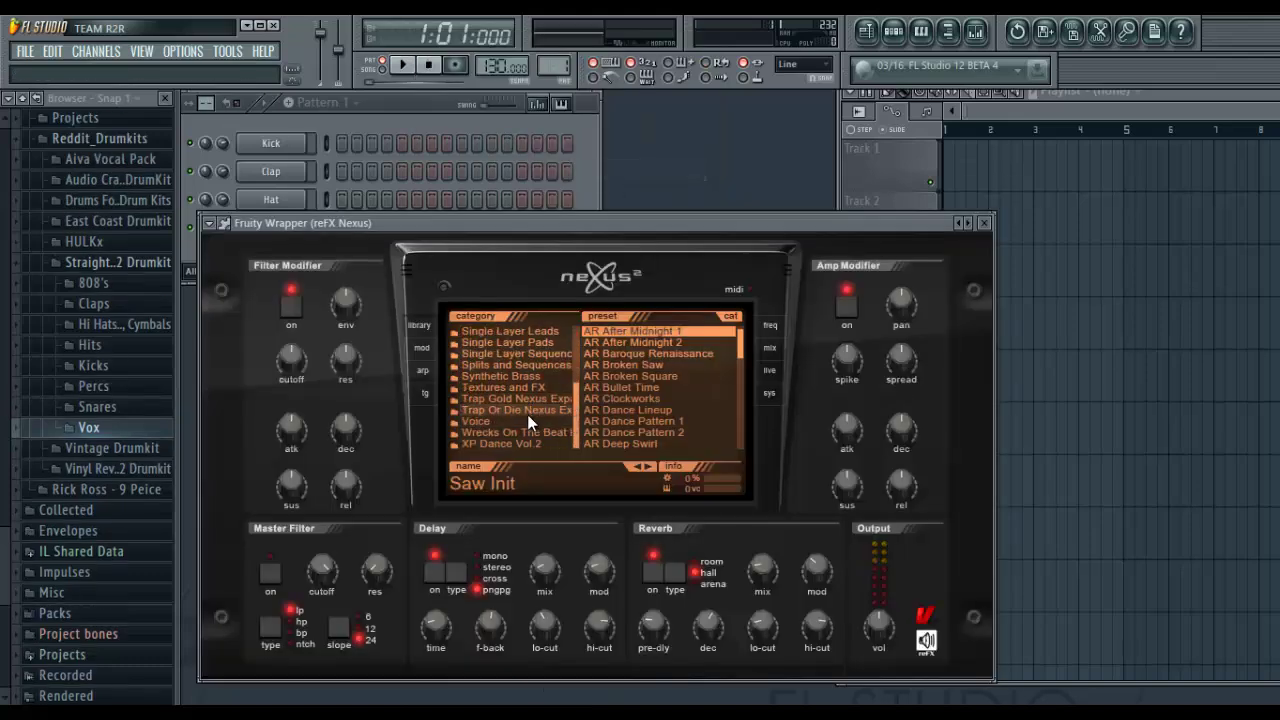
Step: Audition Trap Or Die presets BlackOut Pluck, Clean Piano and Deep Hit, ending on Go Hard Synth
left_click(524, 413)
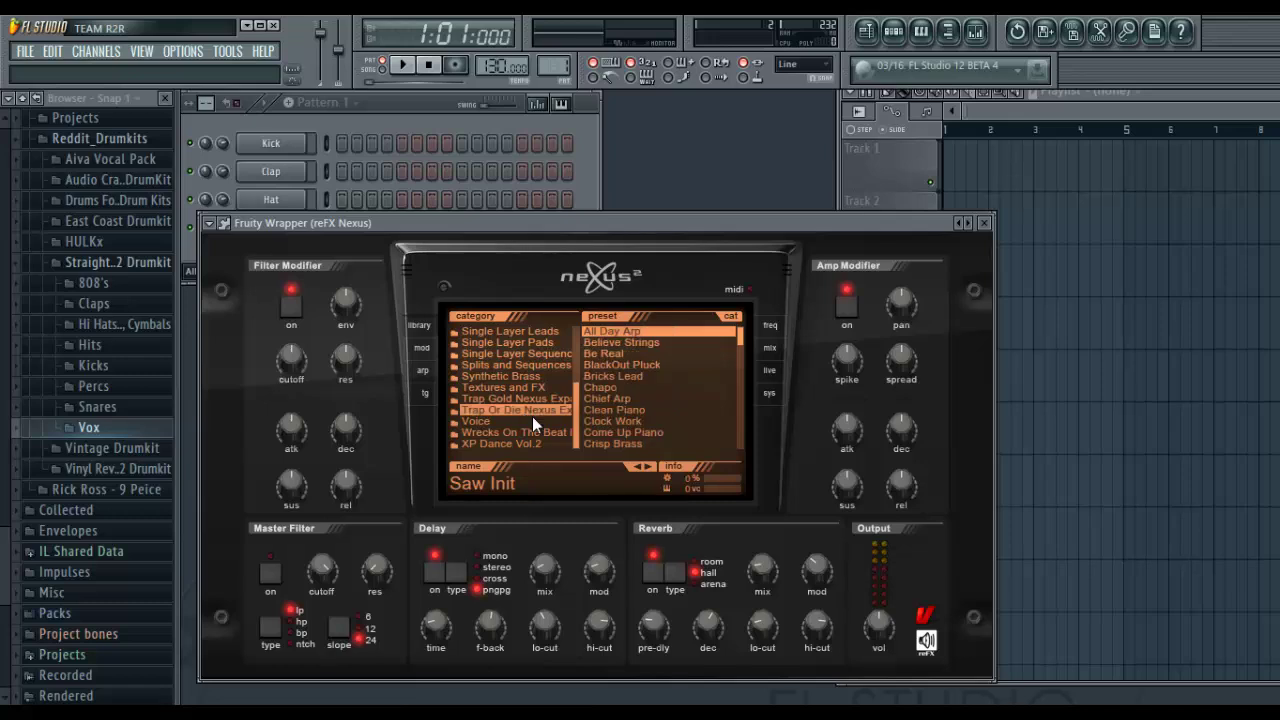
left_click(615, 363)
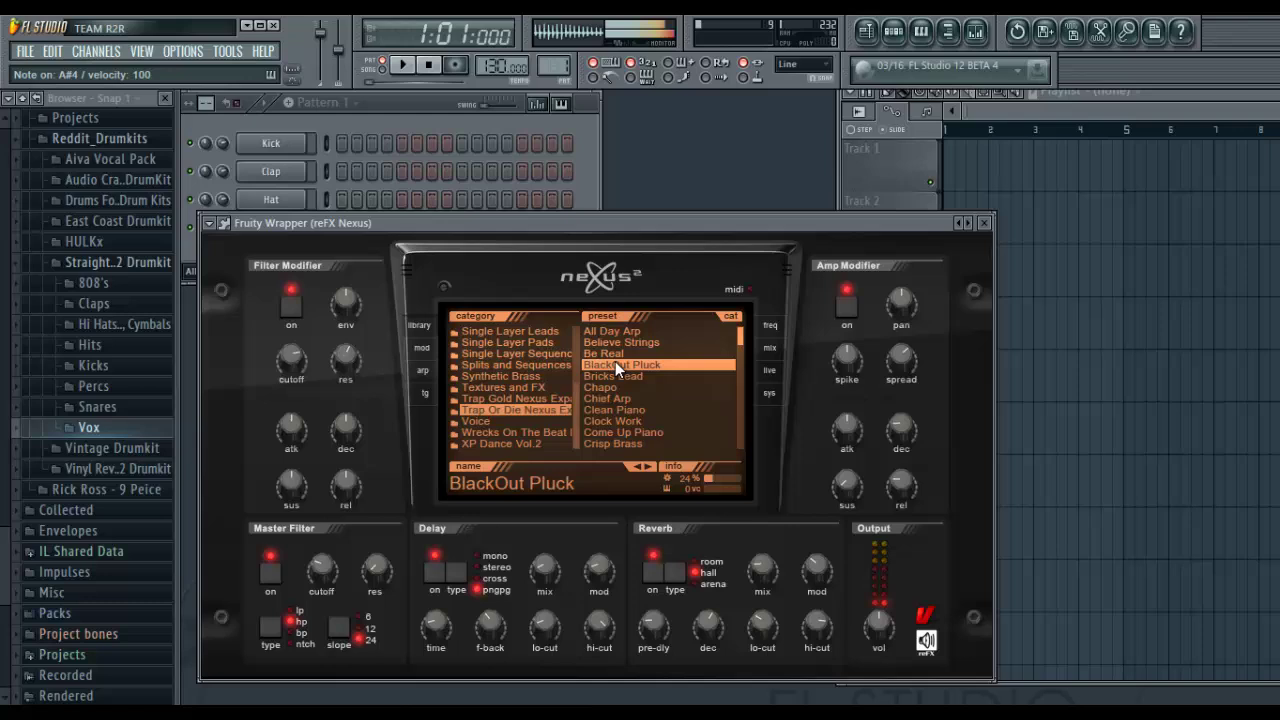
left_click(613, 411)
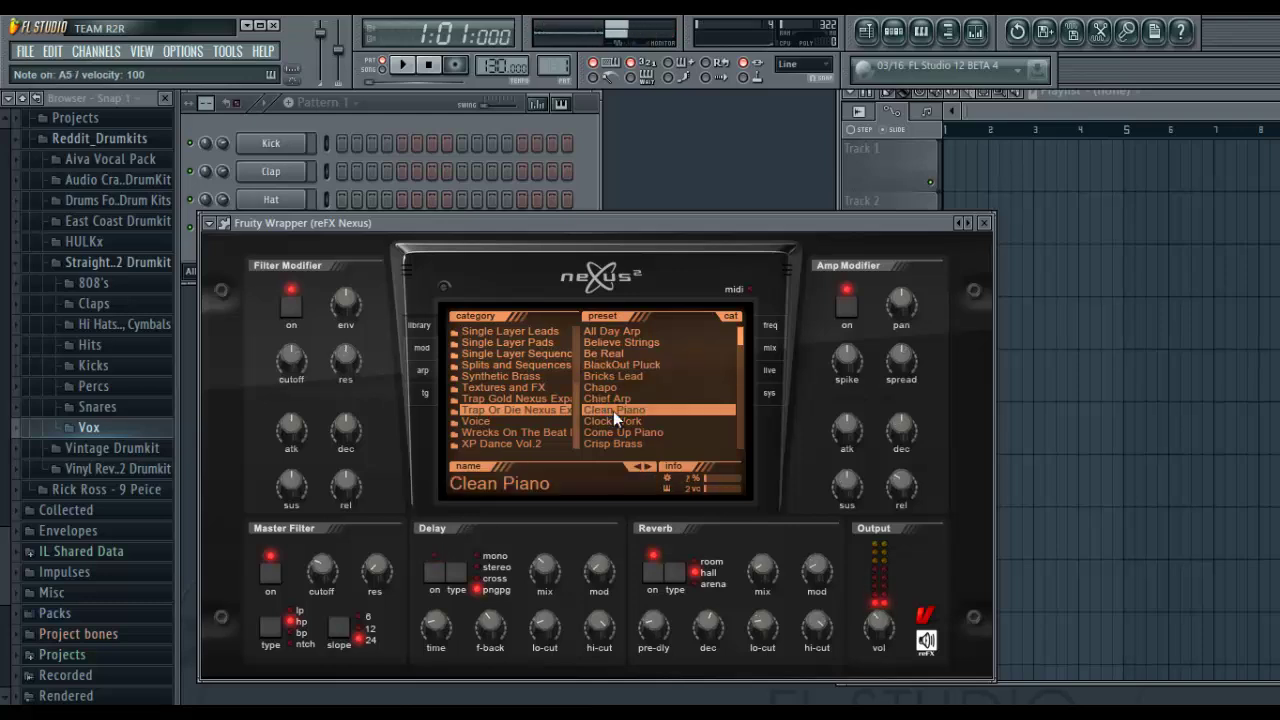
scroll(643, 396, "down", 3)
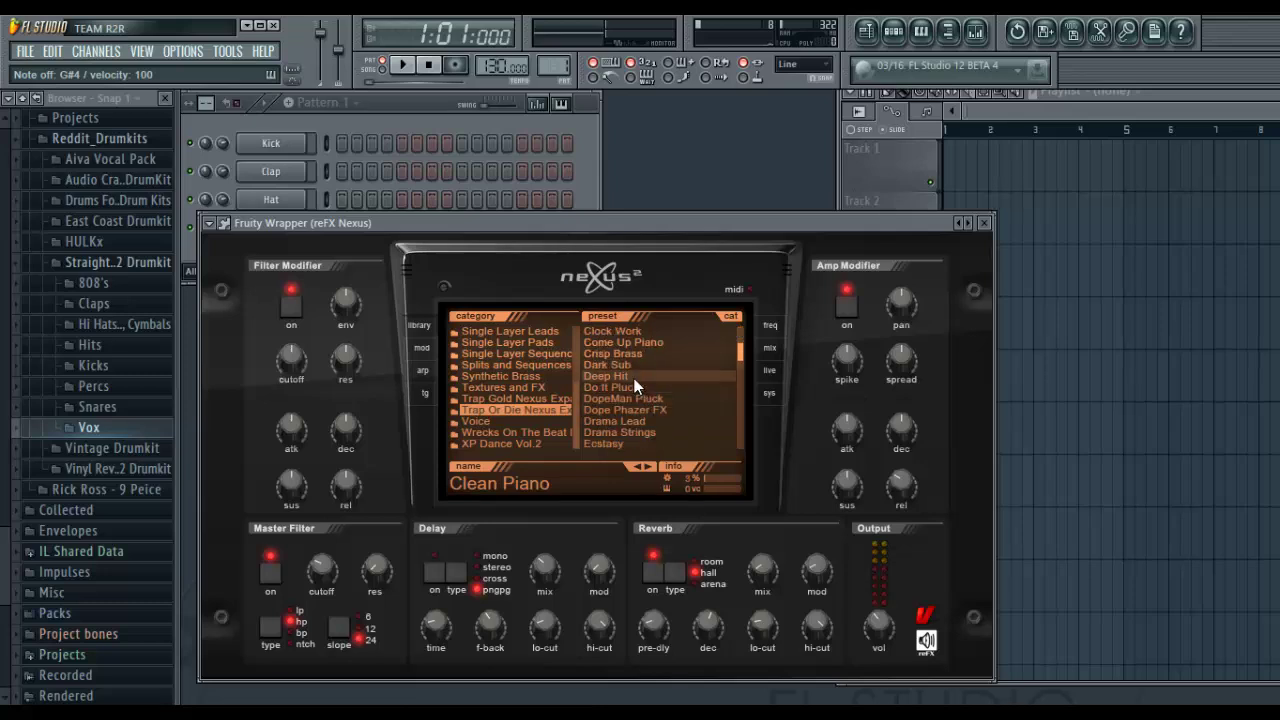
left_click(632, 377)
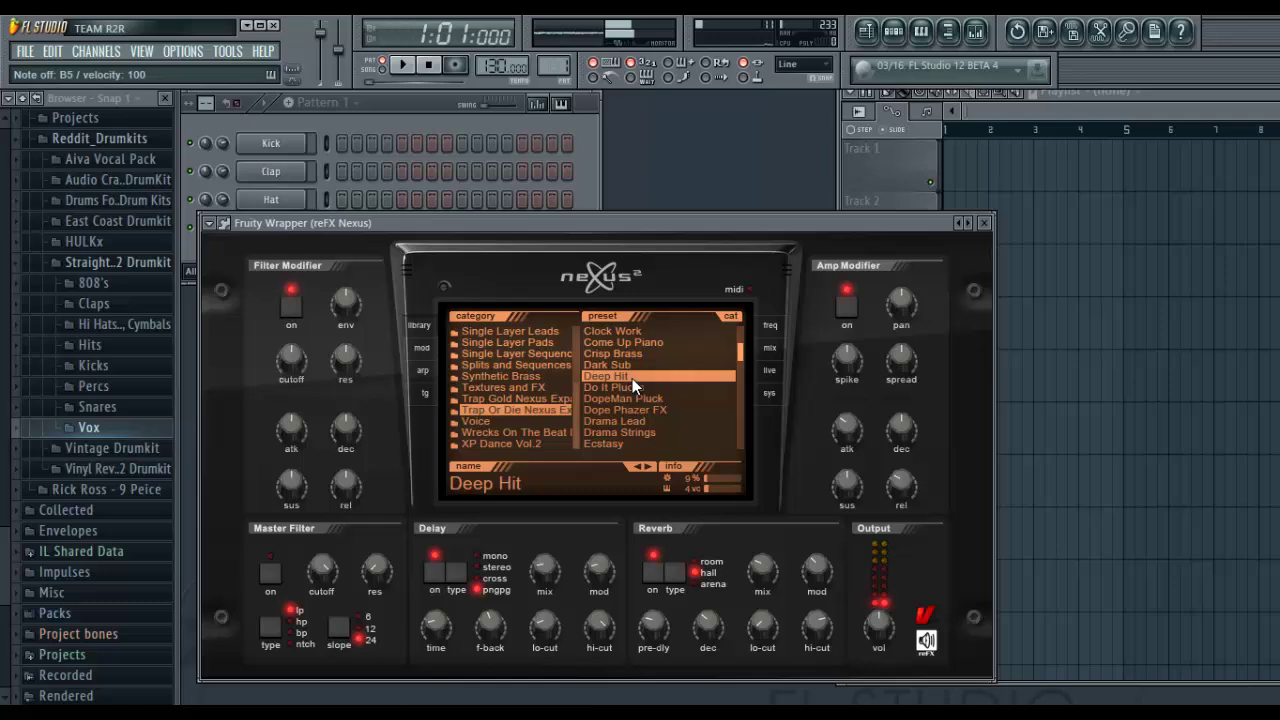
scroll(632, 380, "down", 3)
left_click(618, 387)
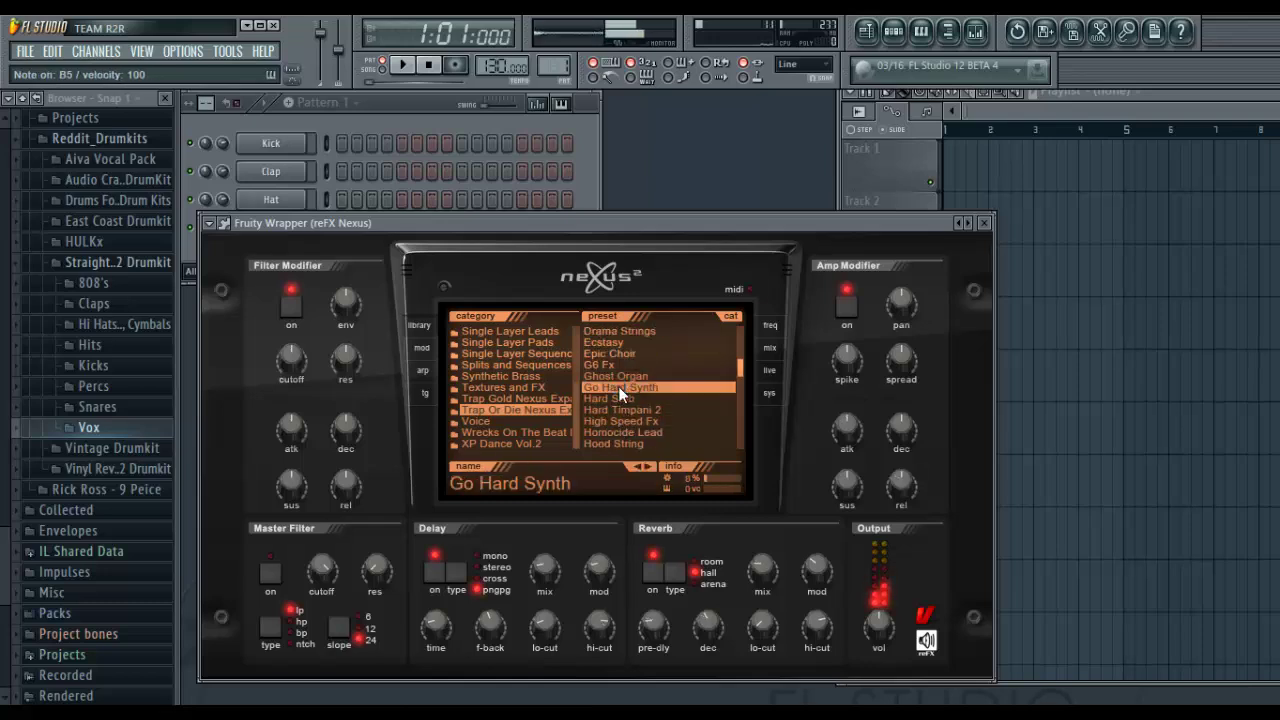
scroll(618, 386, "down", 15)
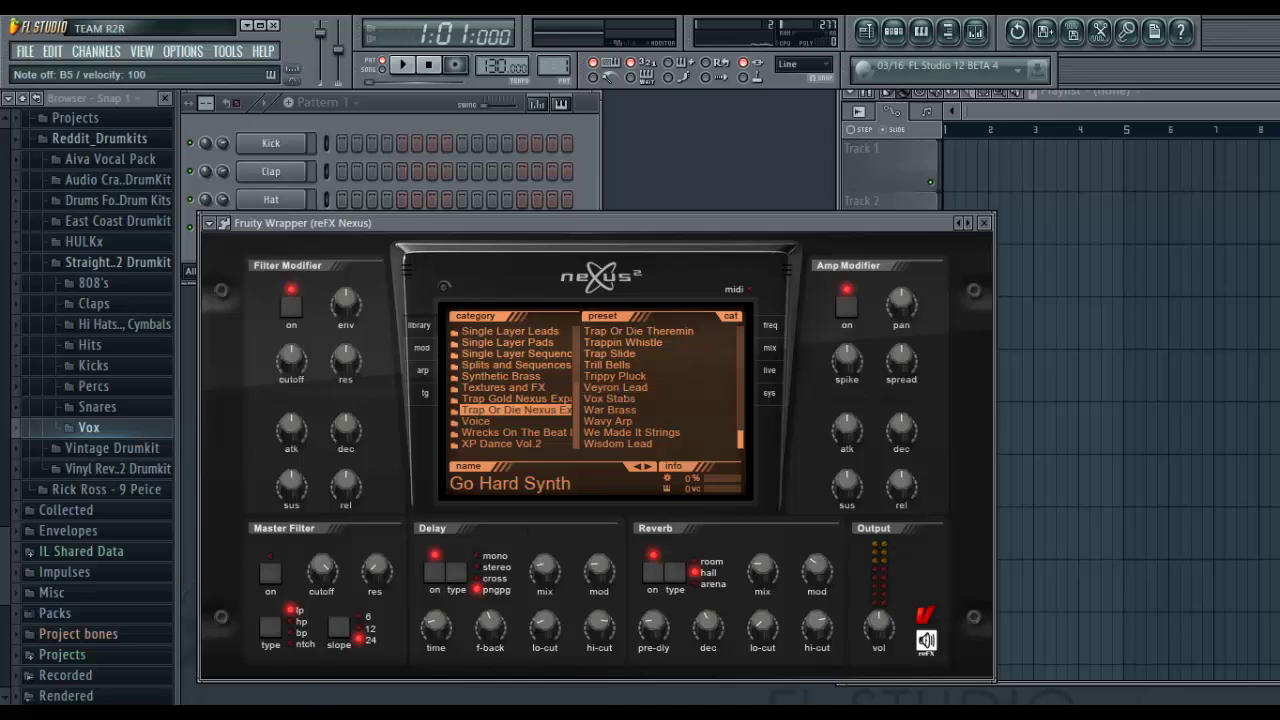
Step: Check the emptied Downloads and Presets windows, then pick Trappin Whistle in Nexus
mouse_move(272, 700)
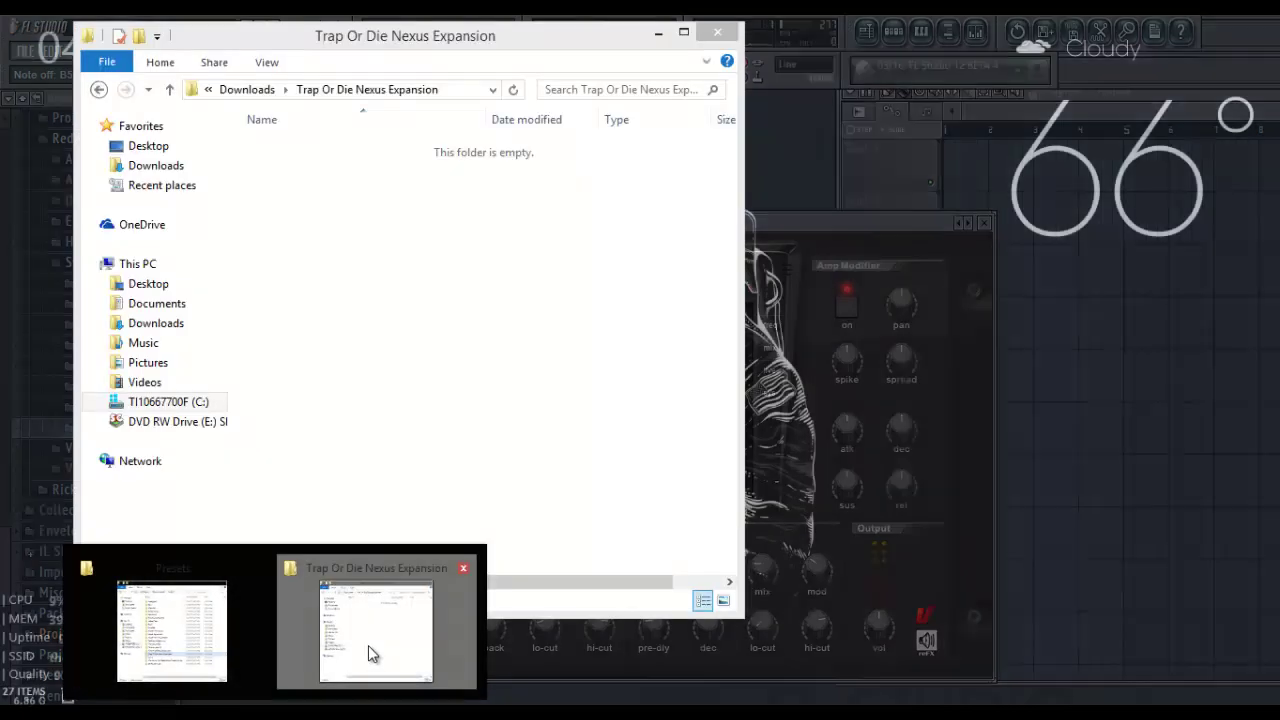
left_click(368, 645)
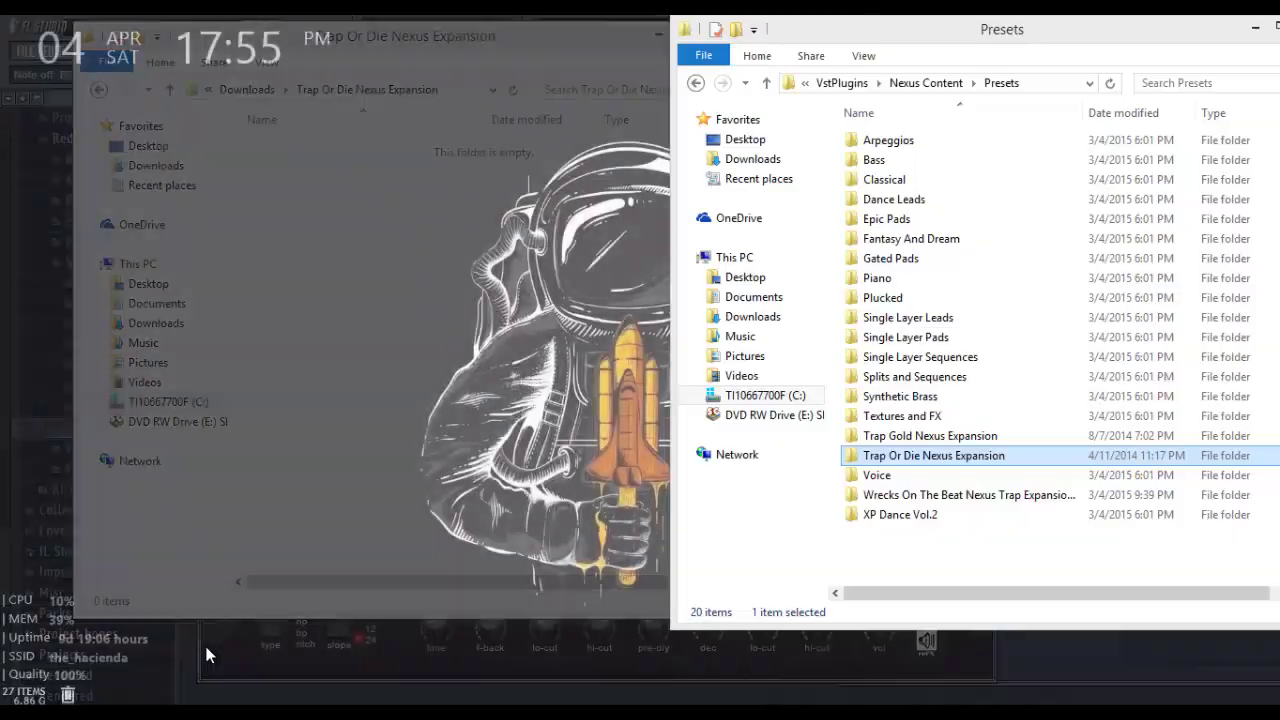
left_click(204, 641)
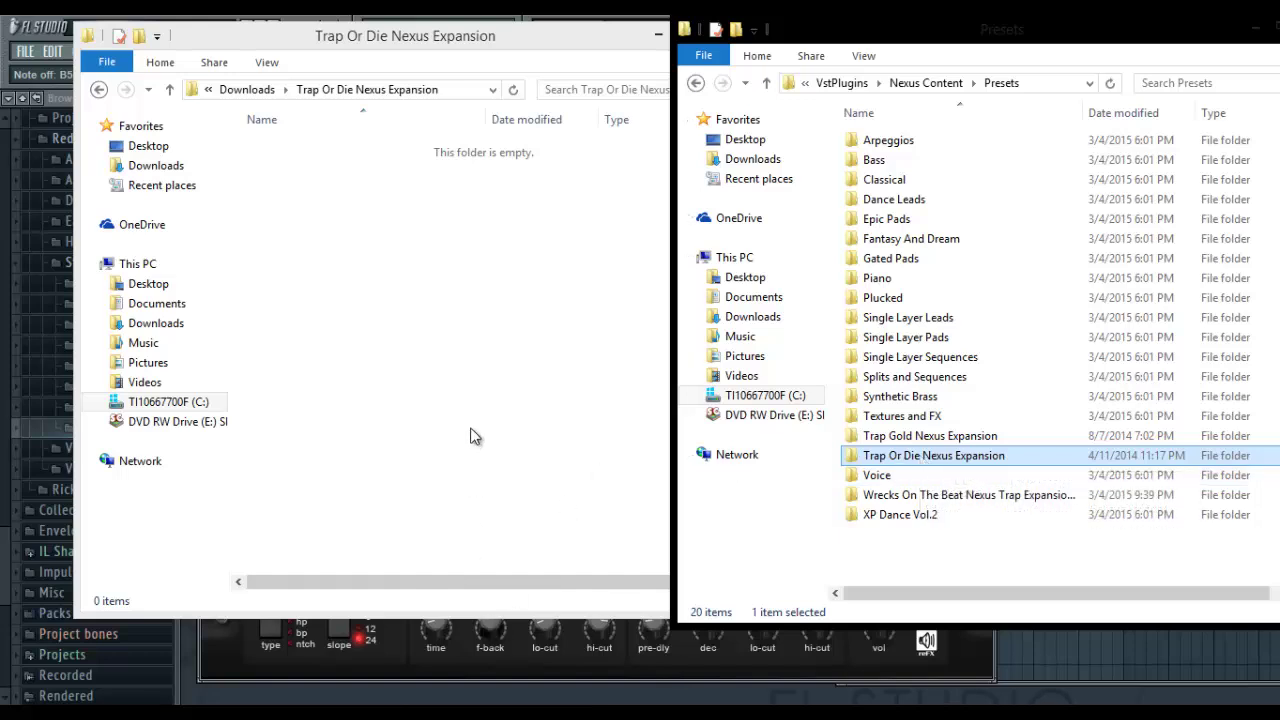
left_click(538, 671)
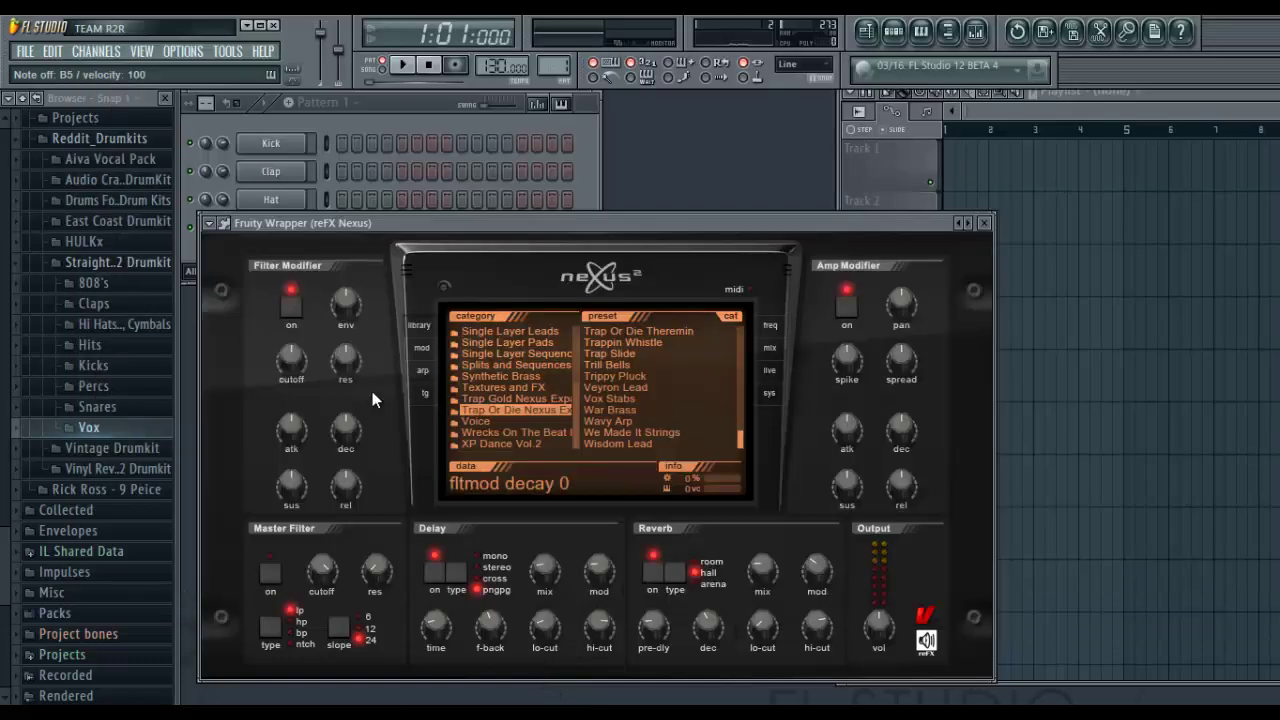
left_click(628, 341)
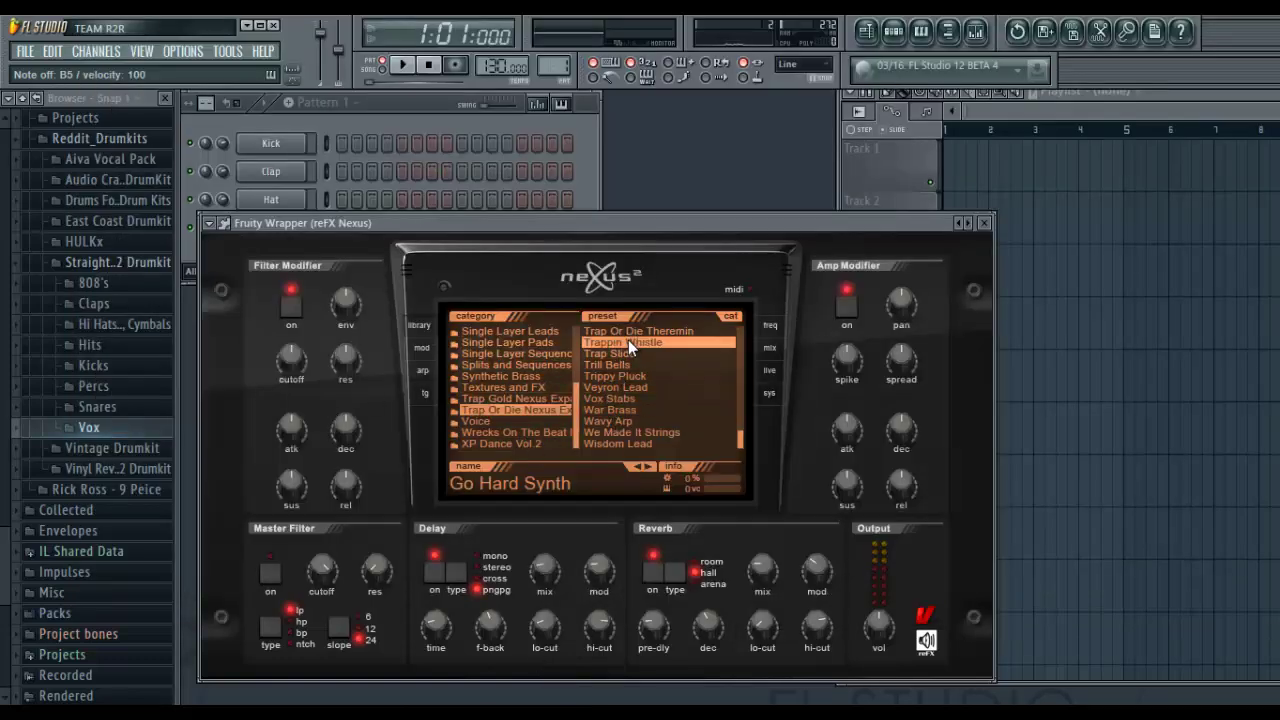